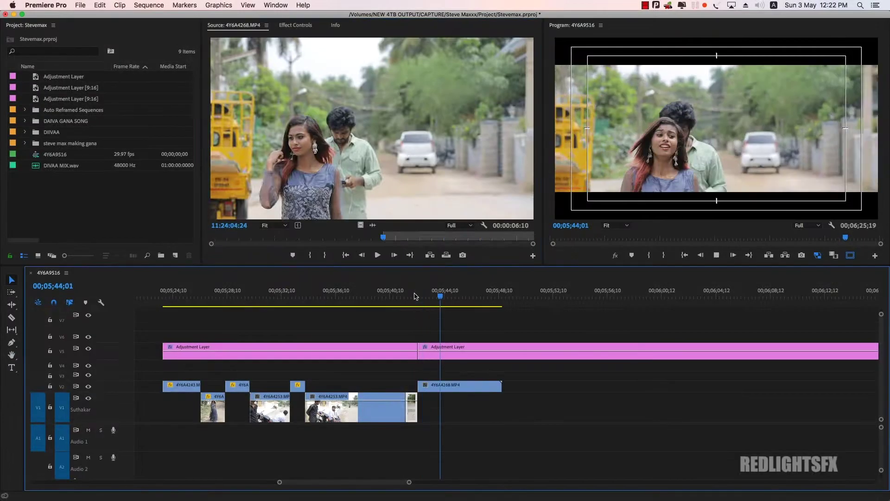
Set the playhead in the 4Y6A9516 sequence and marquee-select a group of clips
{"action": "left_click", "coordinate": [408, 299]}
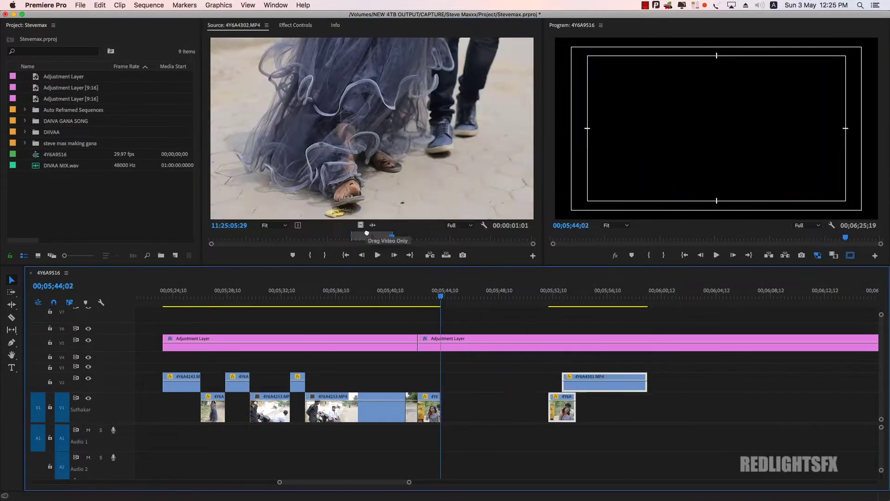
{"action": "left_click_drag", "start_coordinate": [670, 371], "coordinate": [775, 447]}
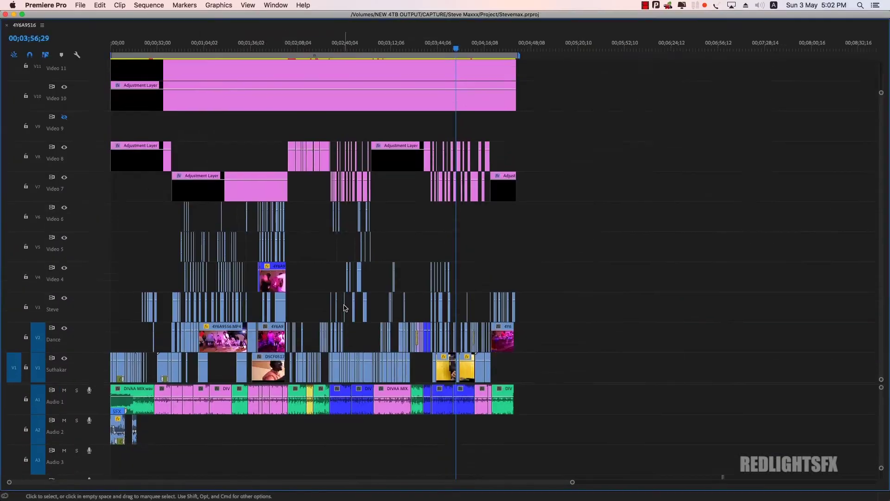
Zoom into the timeline and scroll to the three-to-four-minute stretch of adjustment layers
{"action": "key", "text": "="}
{"action": "key", "text": "="}
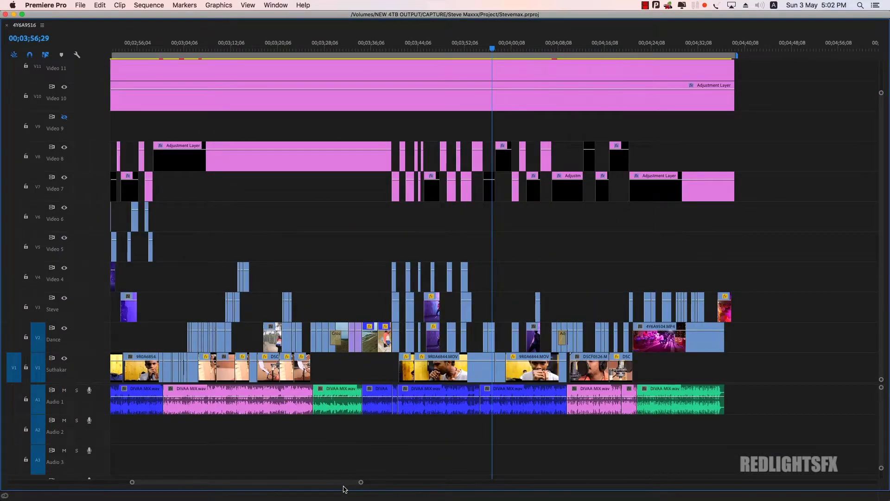
{"action": "left_click_drag", "start_coordinate": [341, 485], "coordinate": [208, 484]}
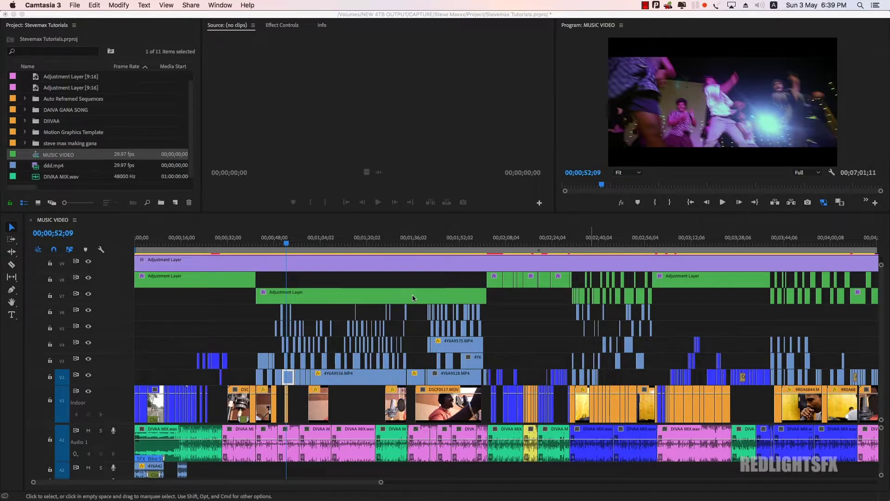
Select the 4Y6A9556 clip on V2 and float the footage bins in a separate window
{"action": "left_click", "coordinate": [313, 244]}
{"action": "left_click", "coordinate": [354, 243]}
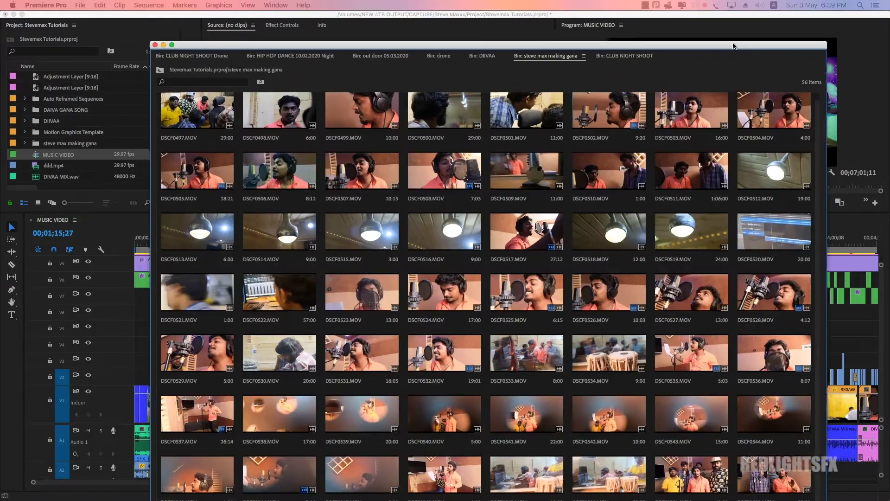
{"action": "left_click_drag", "start_coordinate": [734, 41], "coordinate": [698, 16]}
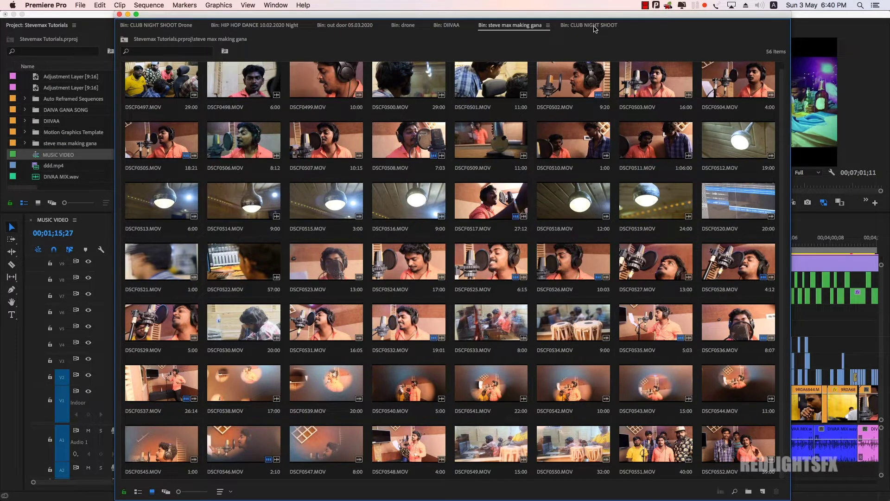
Reposition the floating bin window slightly across the screen
{"action": "mouse_move", "coordinate": [501, 20]}
{"action": "left_mouse_down"}
{"action": "mouse_move", "coordinate": [536, 18]}
{"action": "mouse_move", "coordinate": [467, 17]}
{"action": "mouse_move", "coordinate": [488, 20]}
{"action": "left_mouse_up"}
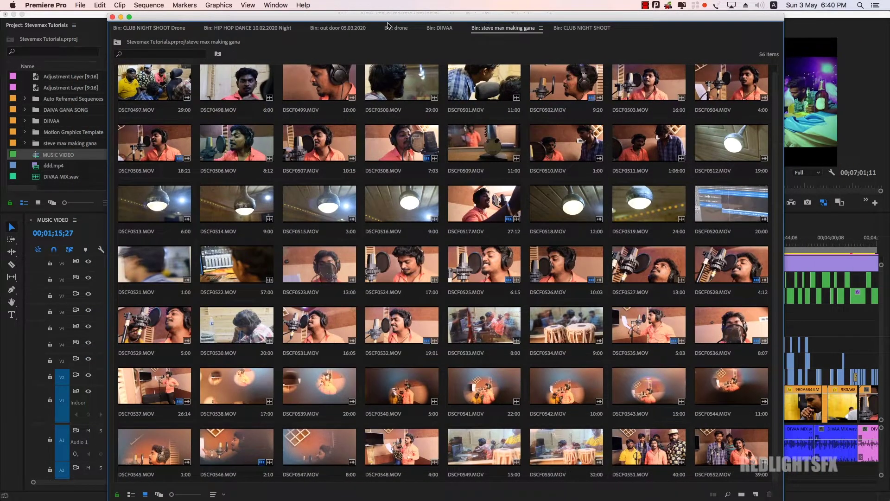
{"action": "left_click_drag", "start_coordinate": [399, 21], "coordinate": [411, 26]}
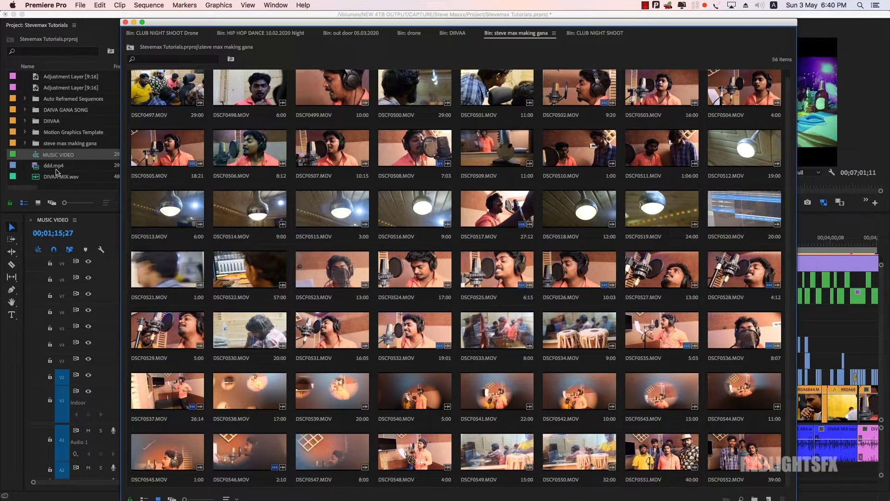
{"action": "left_click_drag", "start_coordinate": [385, 29], "coordinate": [388, 25]}
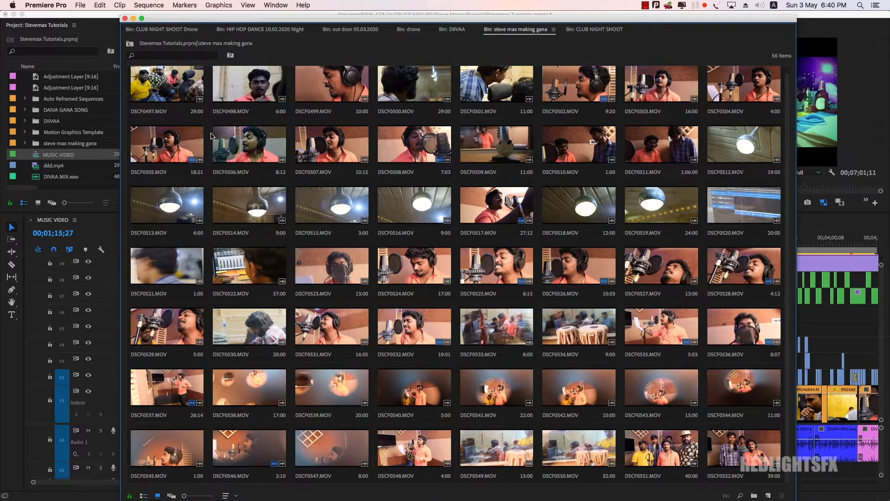
Browse the Drone, Hip Hop and out door bins, ending on the drone bin's DJI clips
{"action": "left_click", "coordinate": [168, 31]}
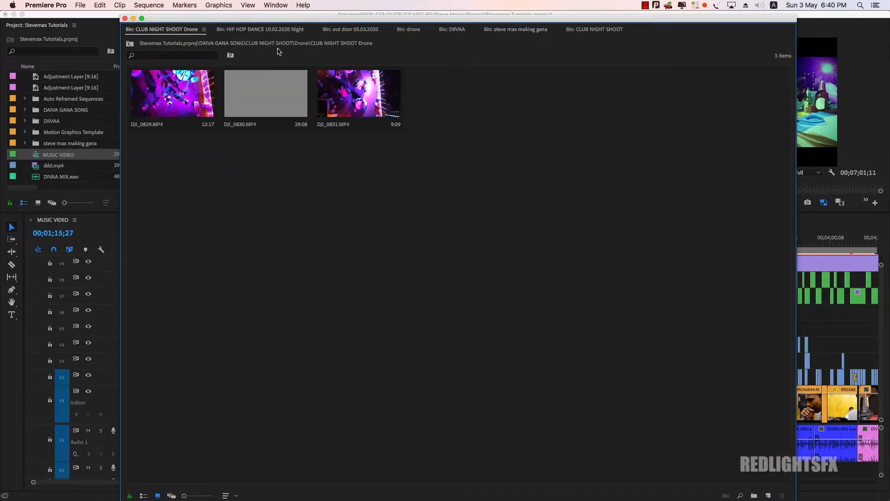
{"action": "left_click", "coordinate": [262, 31]}
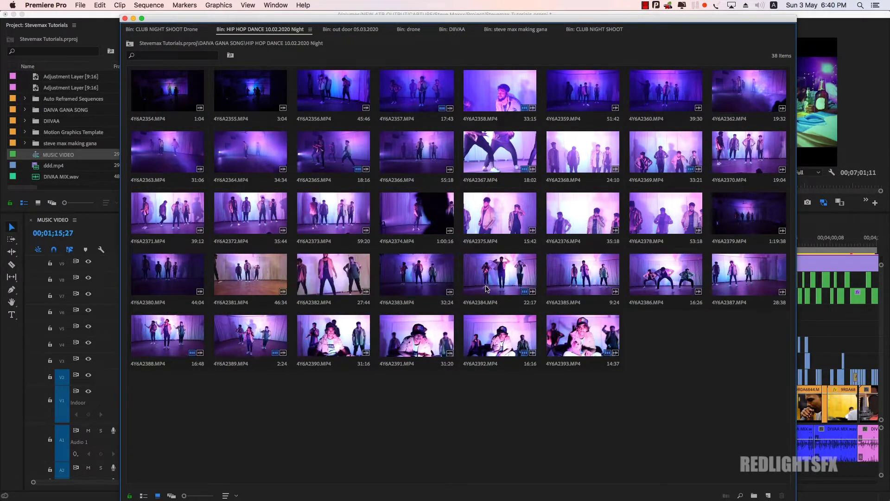
{"action": "left_click", "coordinate": [350, 30]}
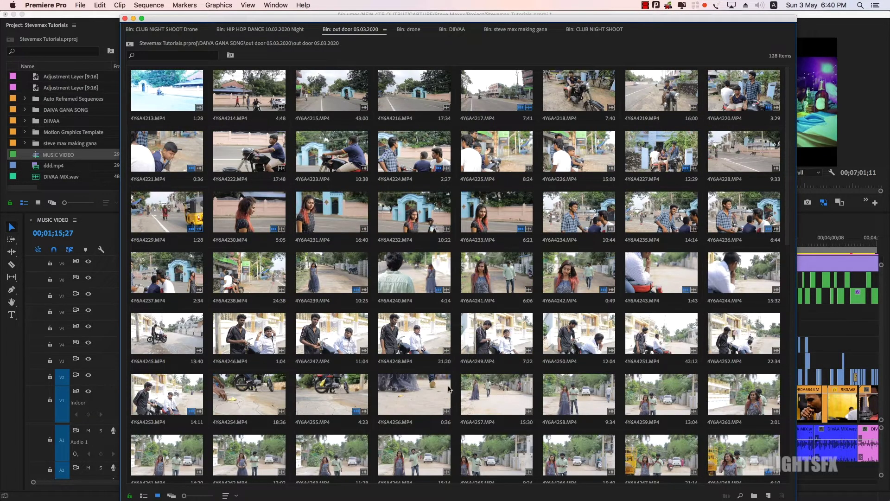
{"action": "scroll", "coordinate": [532, 244], "scroll_direction": "down", "scroll_amount": 3}
{"action": "scroll", "coordinate": [531, 244], "scroll_direction": "down", "scroll_amount": 2}
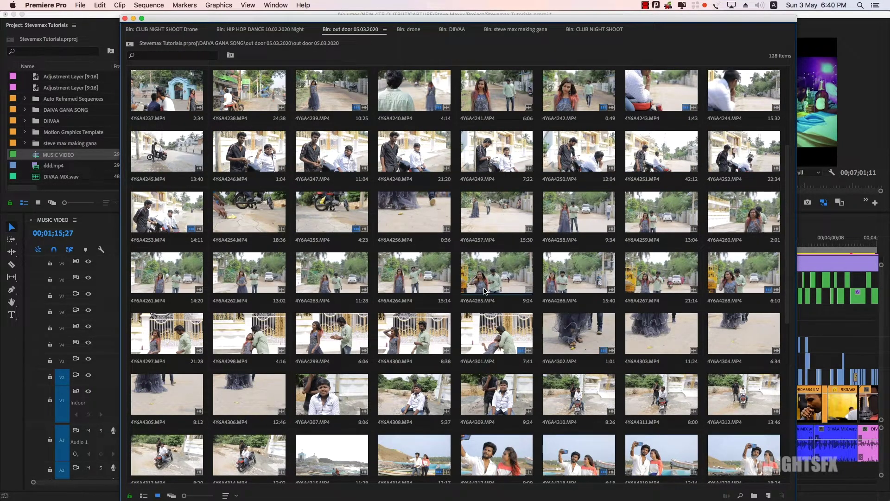
{"action": "scroll", "coordinate": [518, 280], "scroll_direction": "down", "scroll_amount": 4}
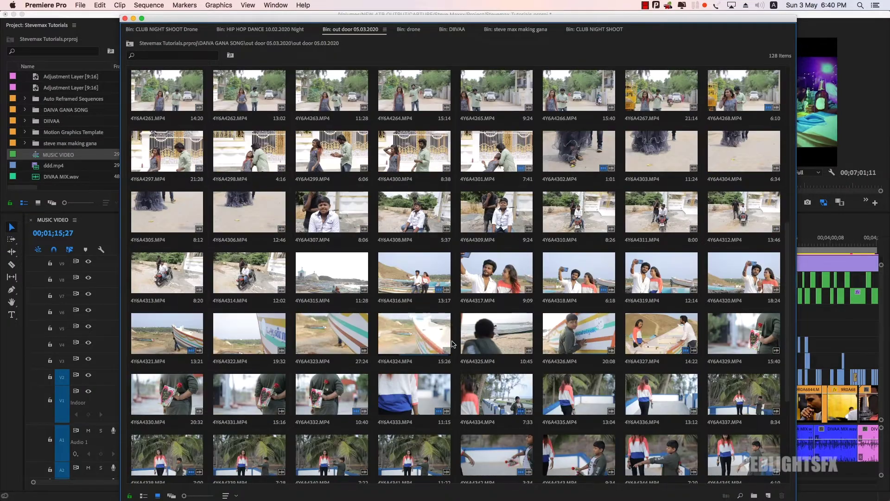
{"action": "scroll", "coordinate": [452, 344], "scroll_direction": "down", "scroll_amount": 4}
{"action": "scroll", "coordinate": [438, 366], "scroll_direction": "up", "scroll_amount": 2}
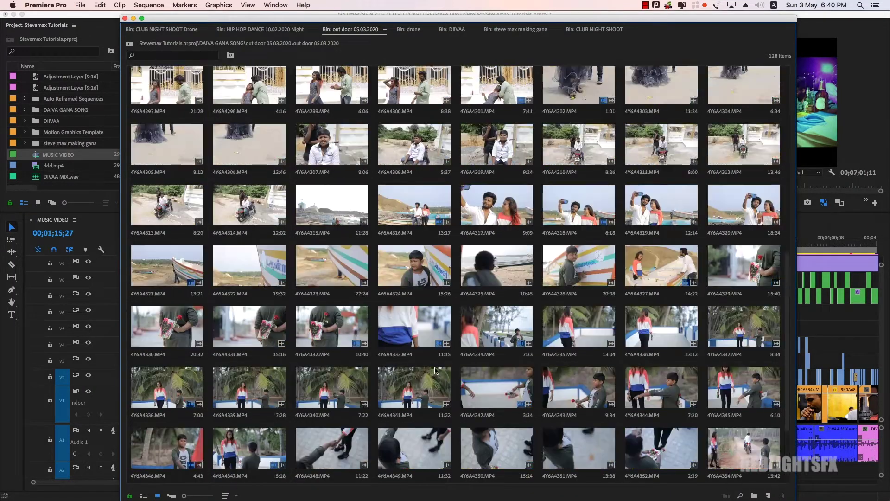
{"action": "scroll", "coordinate": [436, 369], "scroll_direction": "up", "scroll_amount": 4}
{"action": "left_click", "coordinate": [409, 30]}
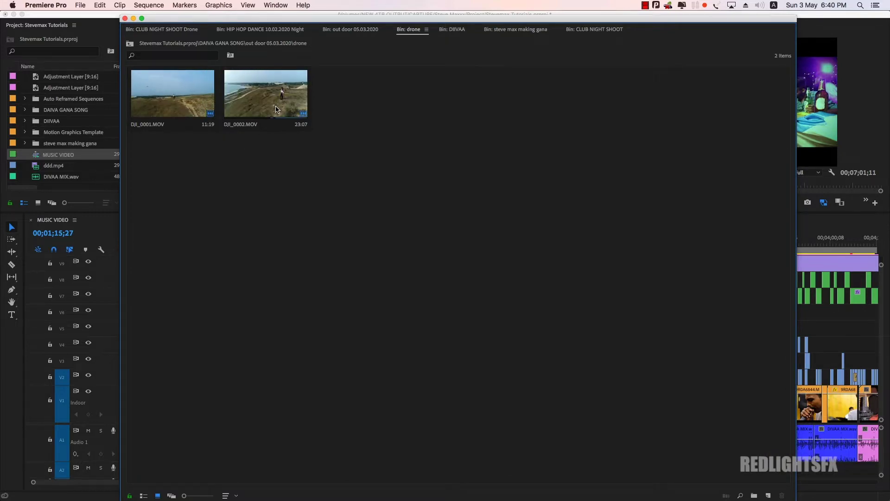
Browse the DIIVAA and steve max making gana bins, then scroll the CLUB NIGHT SHOOT clips
{"action": "left_click", "coordinate": [453, 31]}
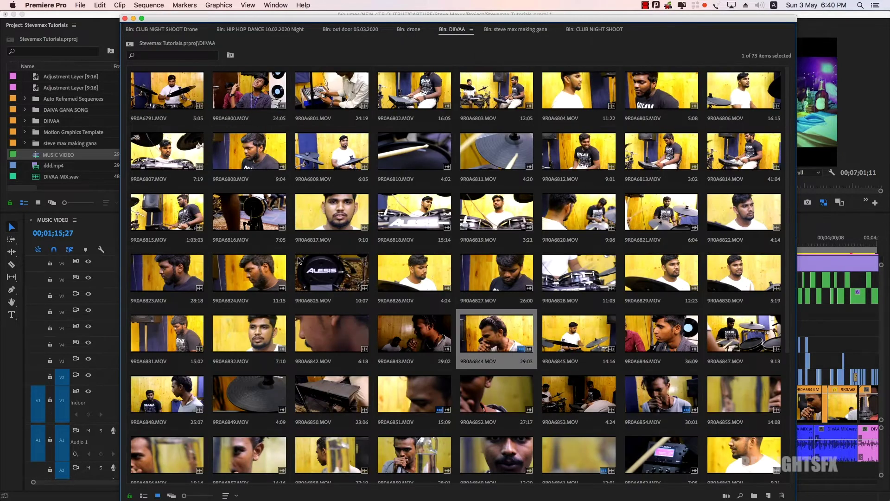
{"action": "scroll", "coordinate": [325, 269], "scroll_direction": "down", "scroll_amount": 5}
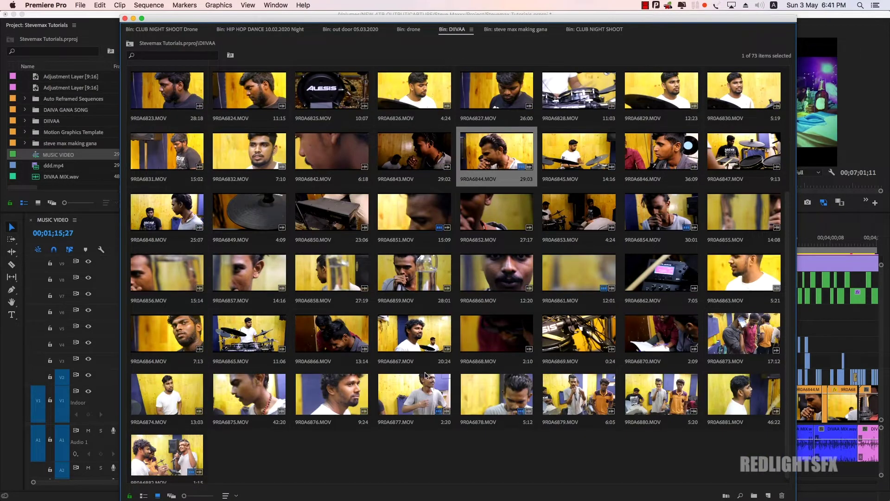
{"action": "scroll", "coordinate": [427, 375], "scroll_direction": "up", "scroll_amount": 5}
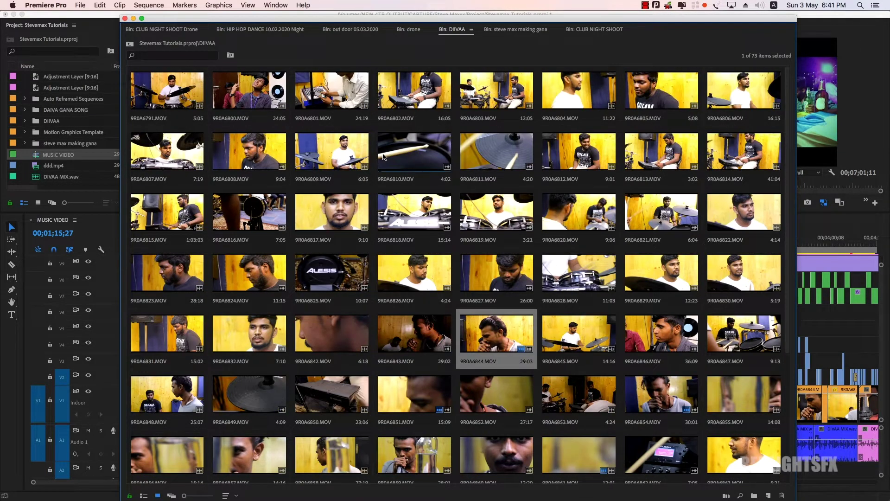
{"action": "left_click", "coordinate": [516, 29]}
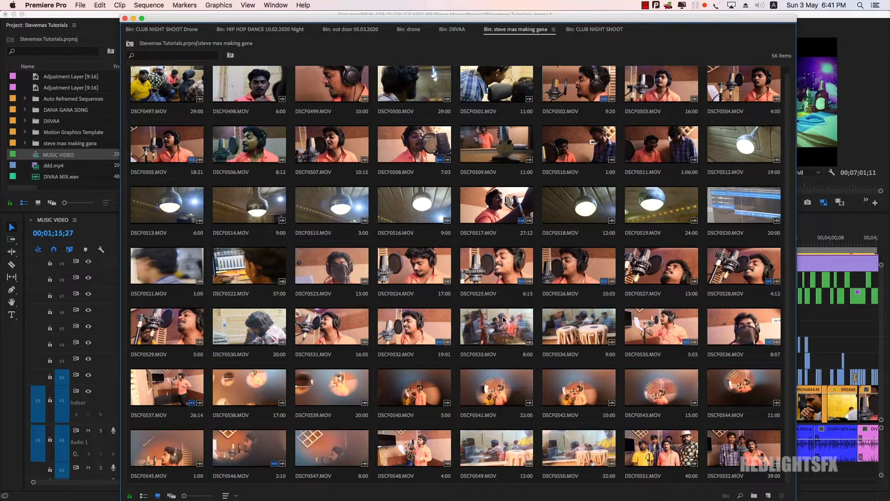
{"action": "left_click", "coordinate": [590, 31]}
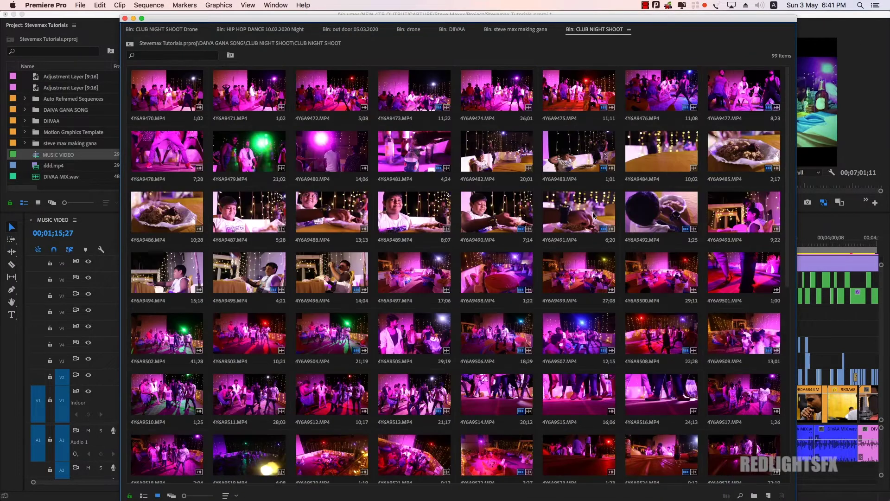
{"action": "scroll", "coordinate": [595, 215], "scroll_direction": "down", "scroll_amount": 3}
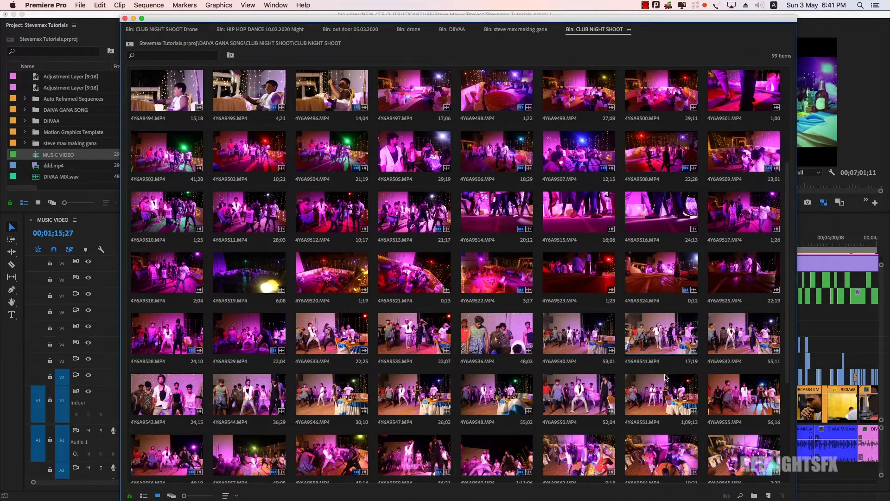
{"action": "scroll", "coordinate": [603, 385], "scroll_direction": "down", "scroll_amount": 3}
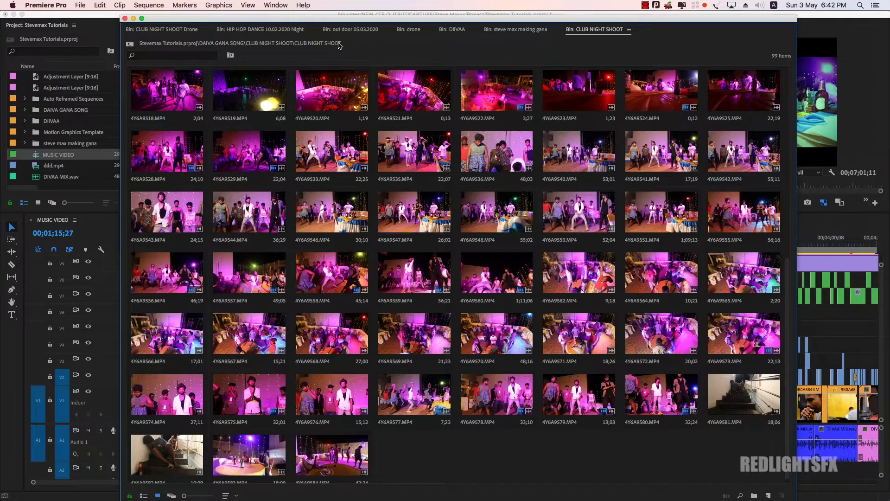
Scroll through the clips in the out door 05.03.2020 bin
{"action": "left_click", "coordinate": [347, 30]}
{"action": "scroll", "coordinate": [553, 365], "scroll_direction": "down", "scroll_amount": 5}
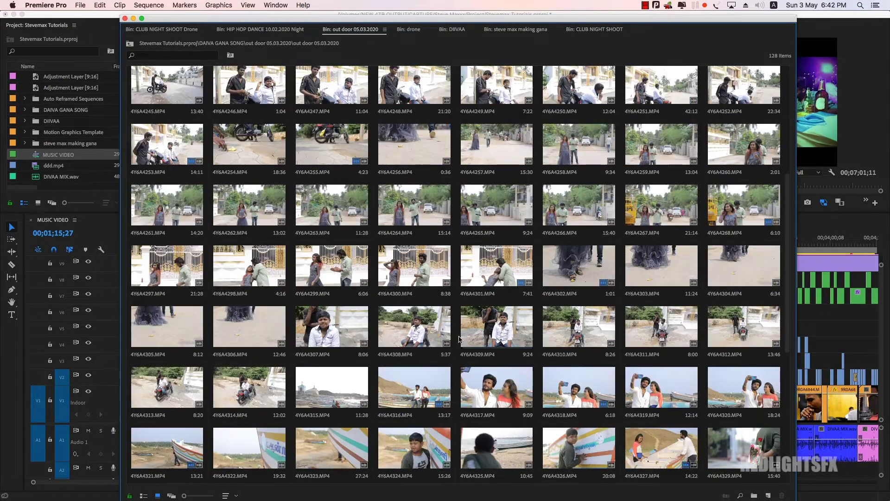
{"action": "scroll", "coordinate": [551, 399], "scroll_direction": "down", "scroll_amount": 3}
{"action": "scroll", "coordinate": [537, 395], "scroll_direction": "up", "scroll_amount": 8}
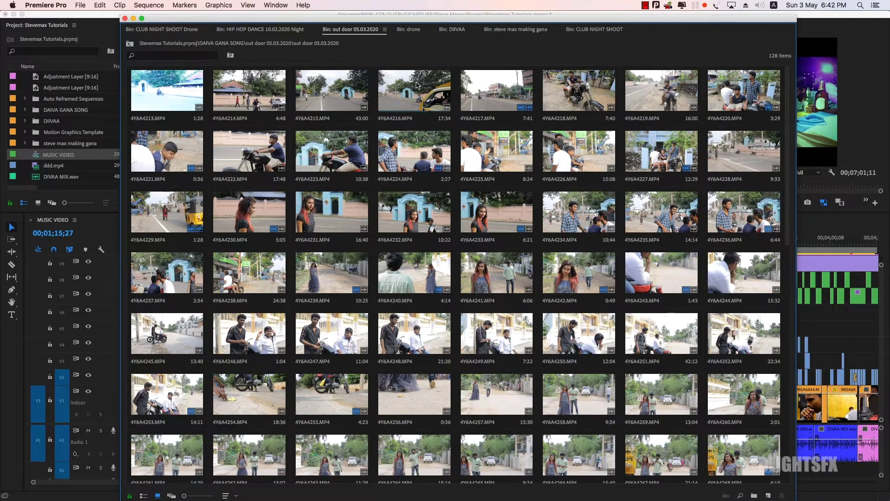
Revisit the making gana, DIIVAA and CLUB NIGHT SHOOT bins, then close the floating window
{"action": "left_click", "coordinate": [506, 31]}
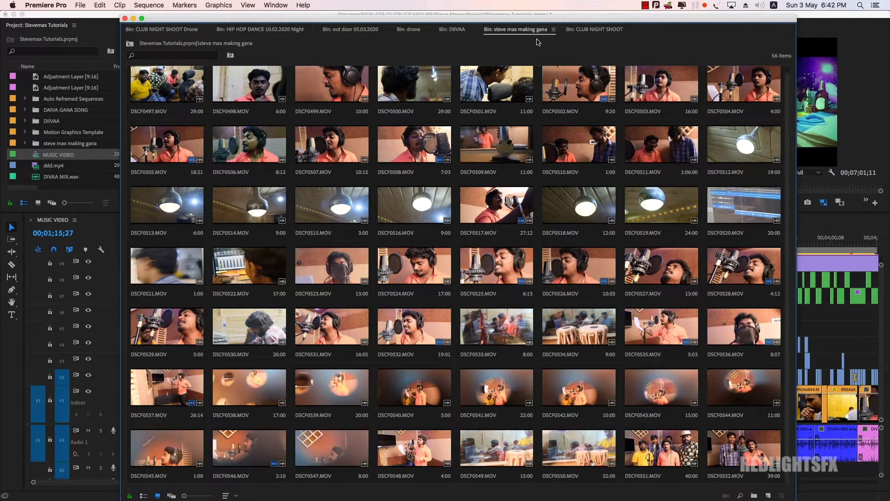
{"action": "left_click", "coordinate": [453, 31]}
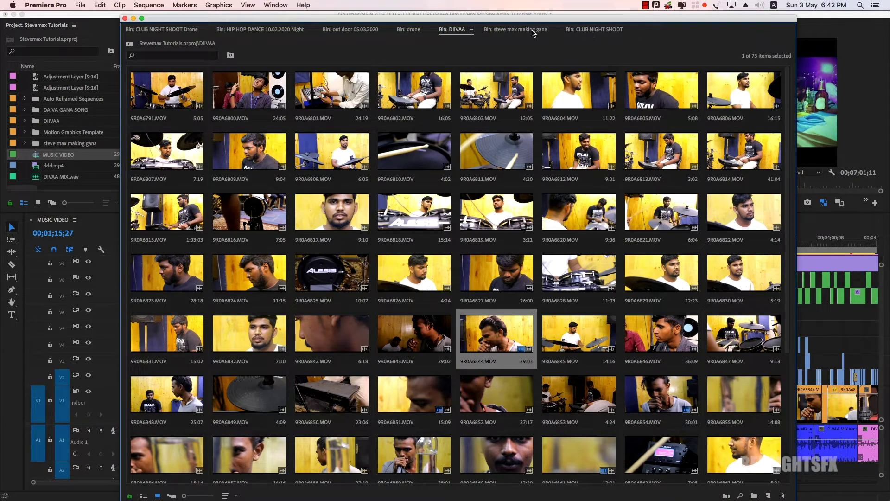
{"action": "left_click", "coordinate": [595, 30]}
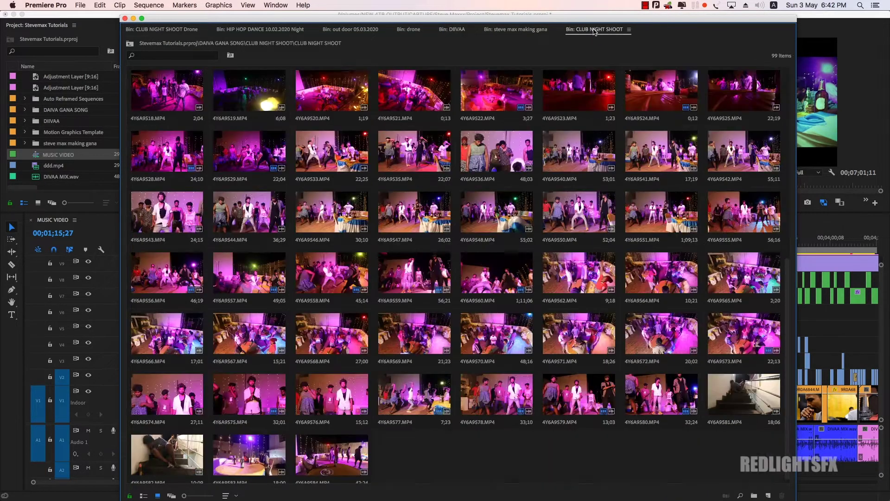
{"action": "scroll", "coordinate": [318, 330], "scroll_direction": "up", "scroll_amount": 10}
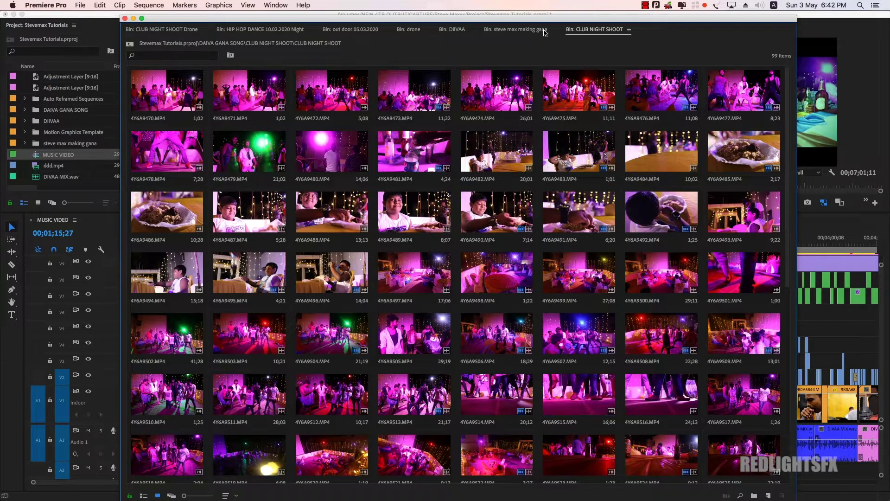
{"action": "key", "text": "super+w"}
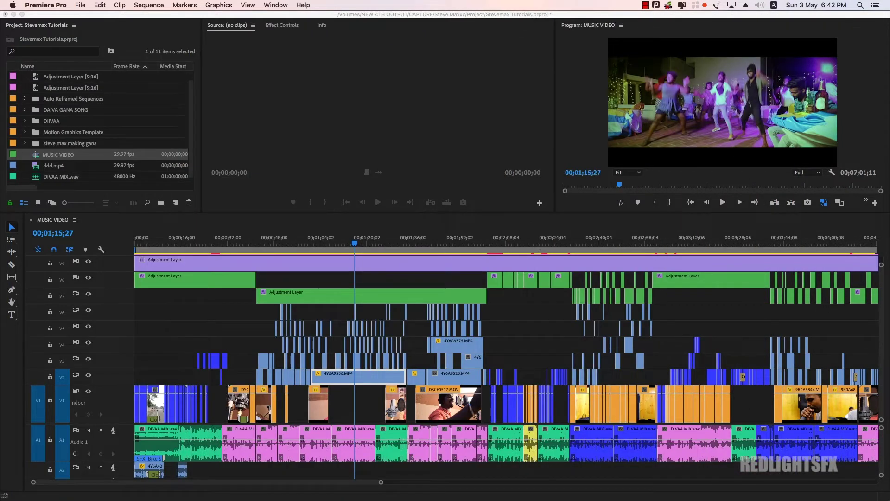
Maximize the timeline and expand all tracks to show thumbnails and track names
{"action": "left_click", "coordinate": [384, 273]}
{"action": "key", "text": "backslash"}
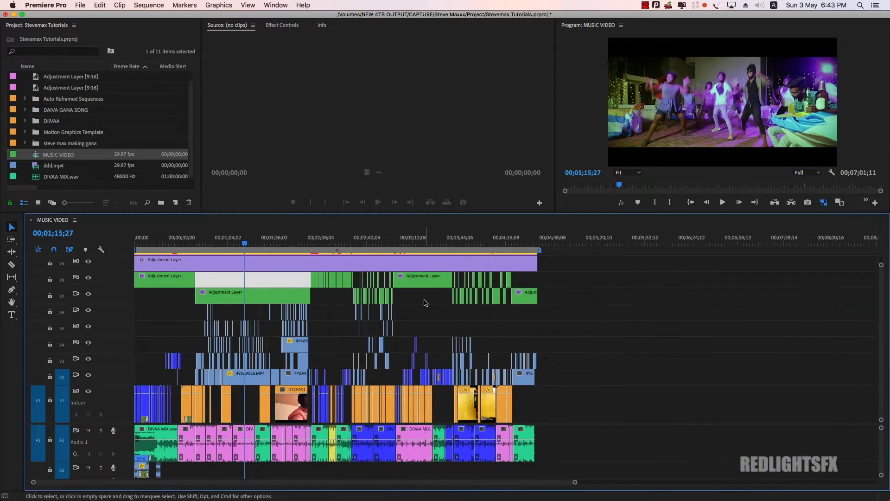
{"action": "key", "text": "backslash"}
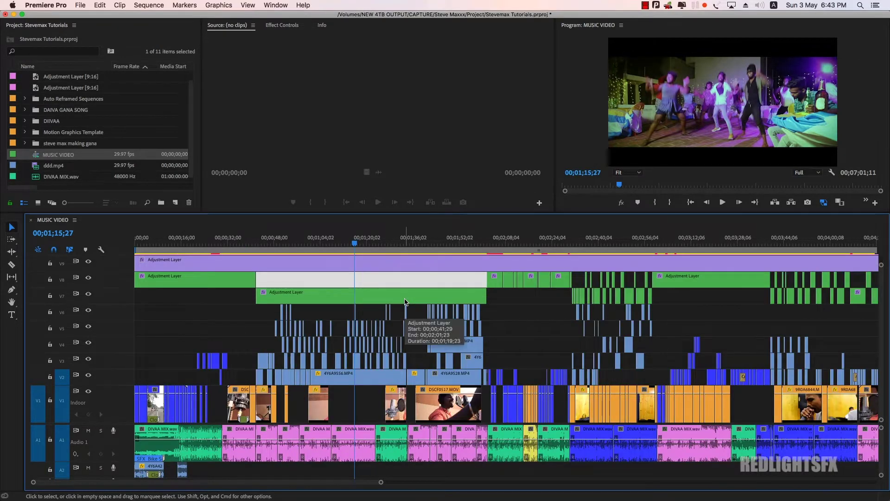
{"action": "key", "text": "grave"}
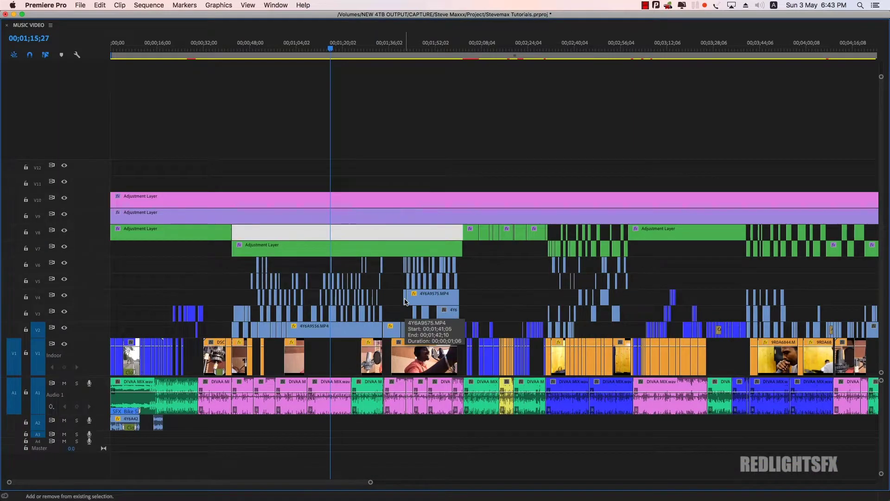
{"action": "key", "text": "shift+equal"}
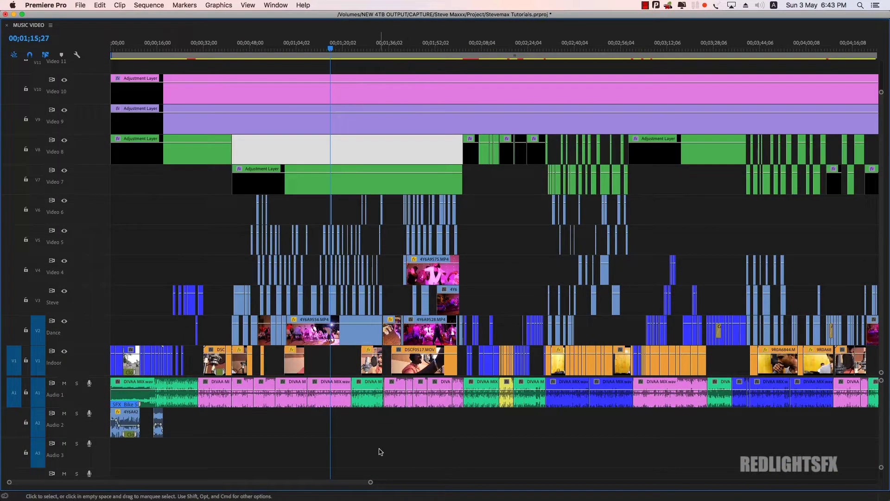
{"action": "key", "text": "Delete"}
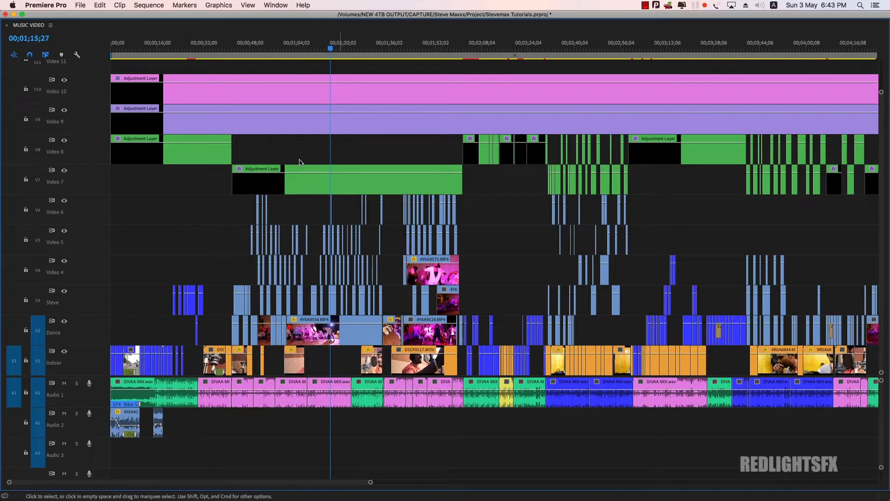
Select the V10 adjustment layer, restore the layout, then select the V9 adjustment layer
{"action": "left_click", "coordinate": [292, 48]}
{"action": "left_click", "coordinate": [213, 85]}
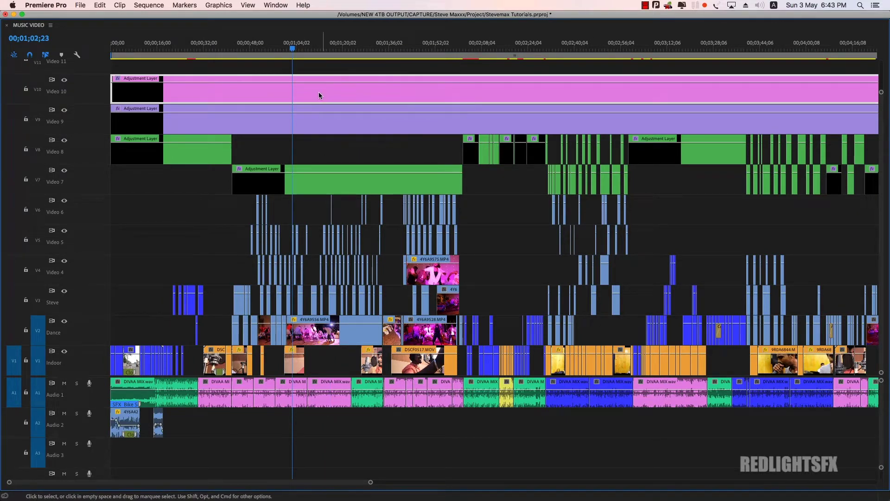
{"action": "key", "text": "grave"}
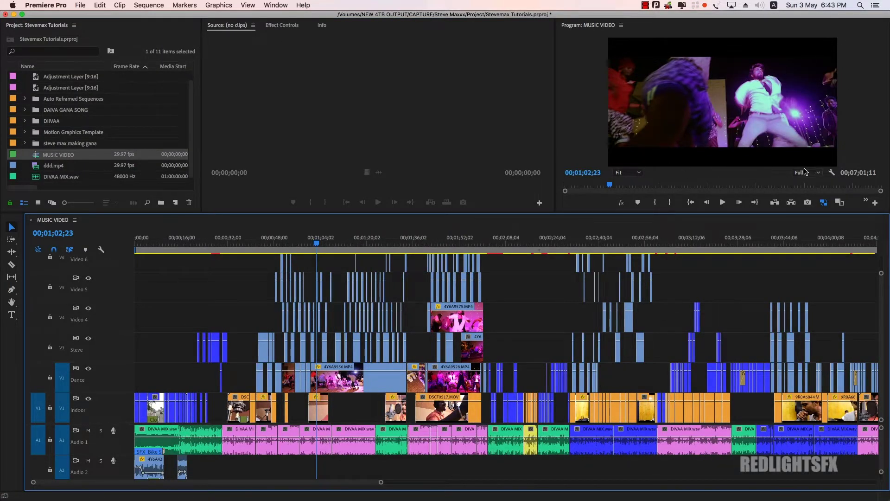
{"action": "key", "text": "grave"}
{"action": "key", "text": "grave"}
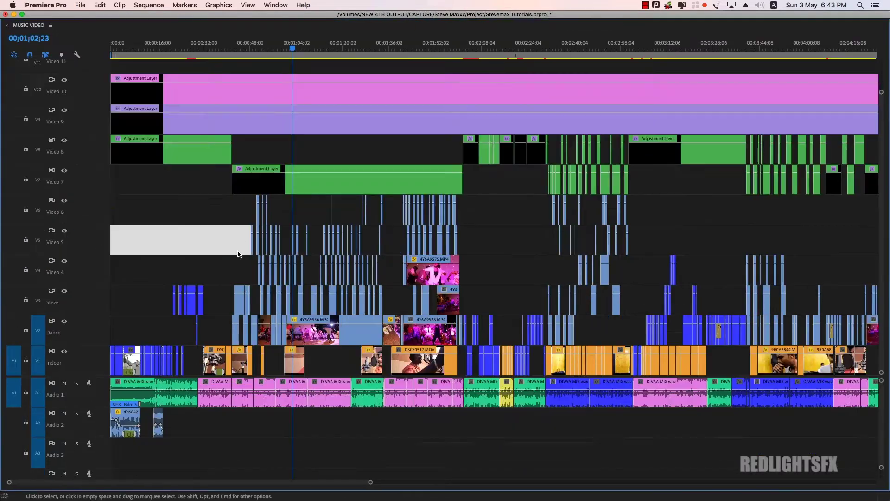
{"action": "key", "text": "grave"}
{"action": "left_click", "coordinate": [148, 96]}
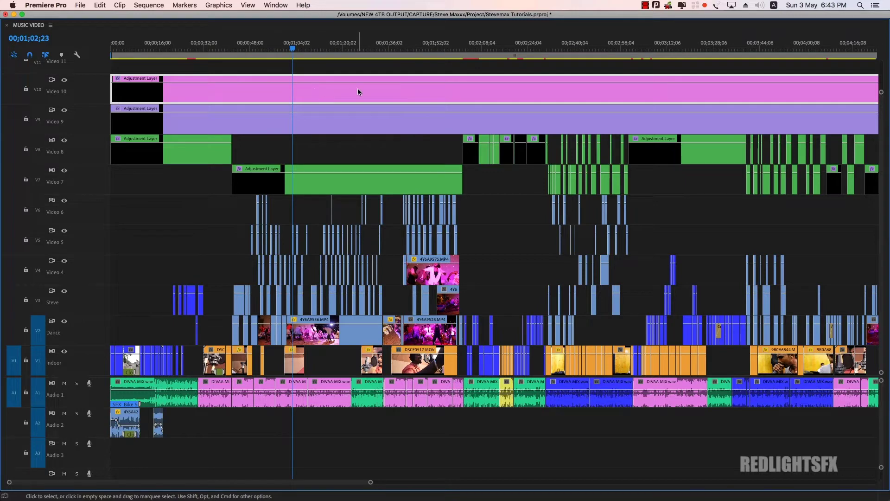
{"action": "left_click", "coordinate": [266, 124]}
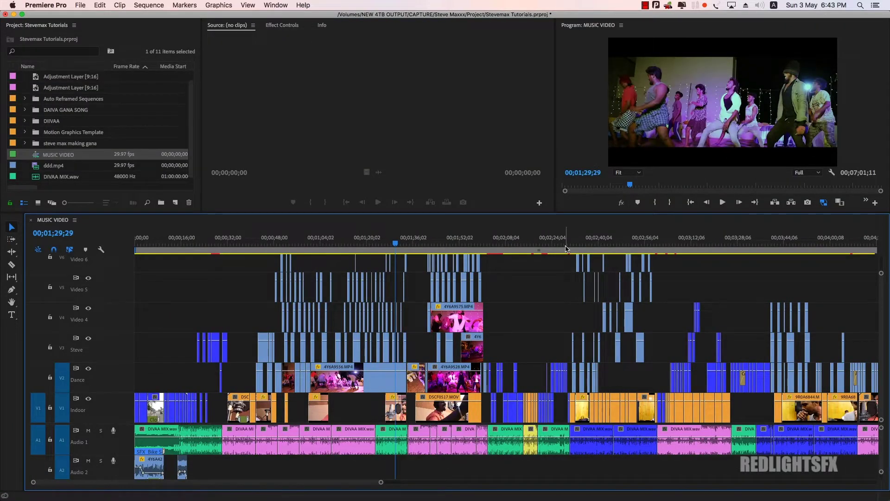
Maximize and zoom out the timeline, marquee-selecting the V7–V10 adjustment layers and A2 sound effects
{"action": "key", "text": "grave"}
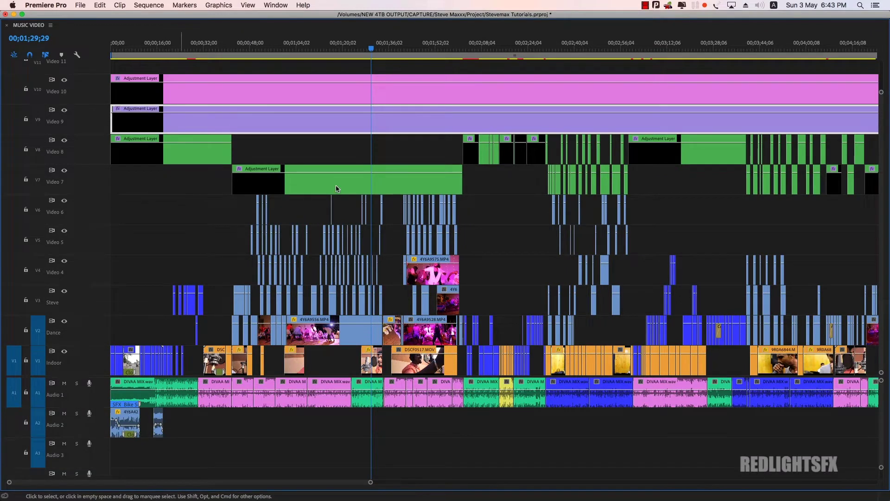
{"action": "key", "text": "minus"}
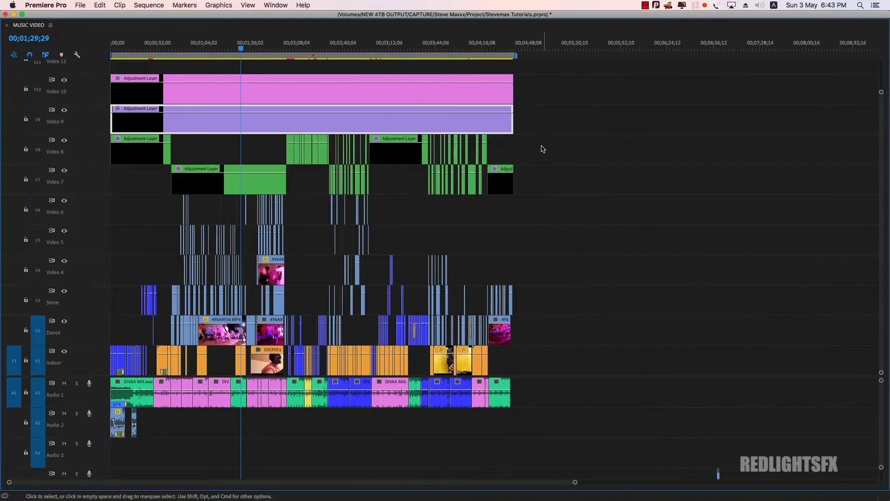
{"action": "left_click_drag", "start_coordinate": [259, 169], "coordinate": [130, 180]}
{"action": "key", "text": "="}
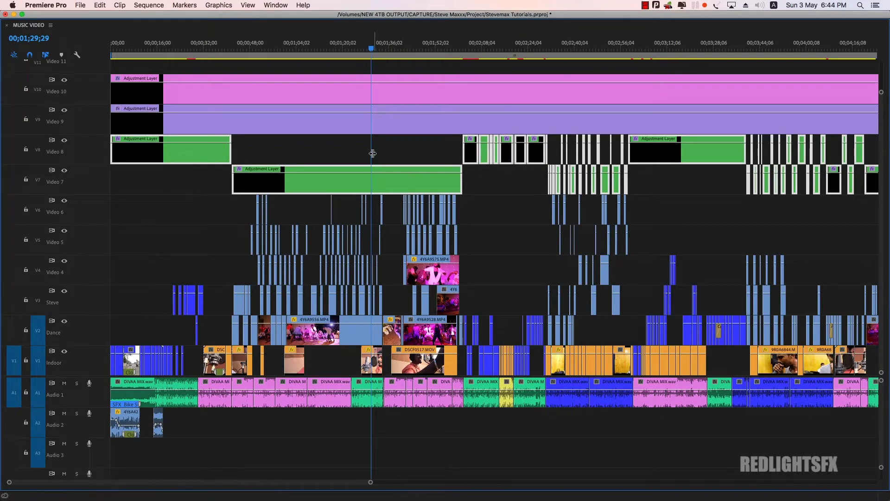
{"action": "left_click", "coordinate": [388, 157]}
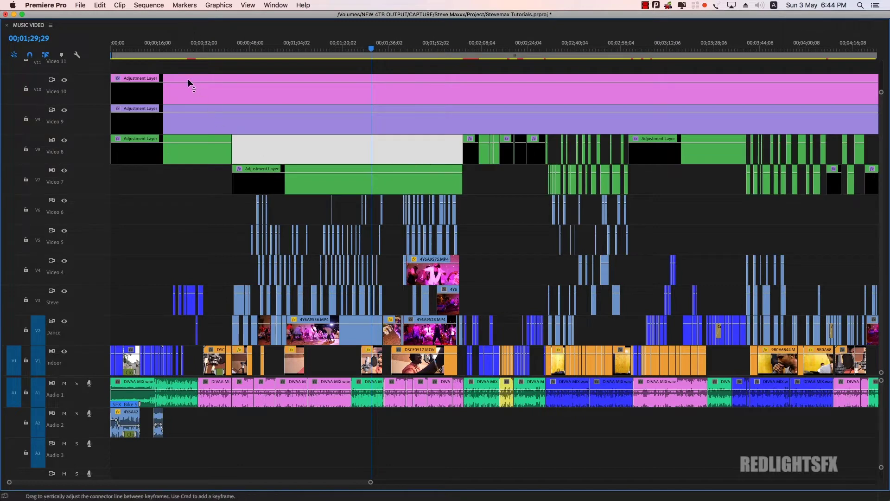
{"action": "left_click_drag", "start_coordinate": [165, 66], "coordinate": [855, 185]}
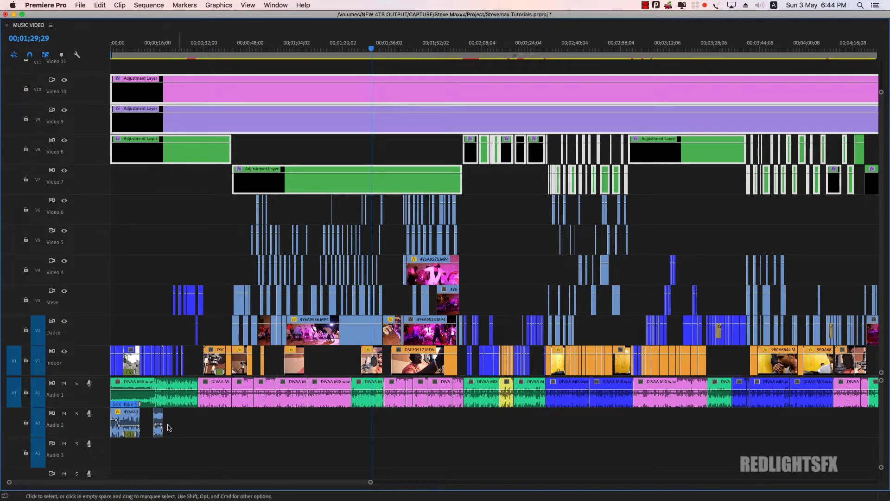
{"action": "left_click_drag", "start_coordinate": [178, 420], "coordinate": [127, 439]}
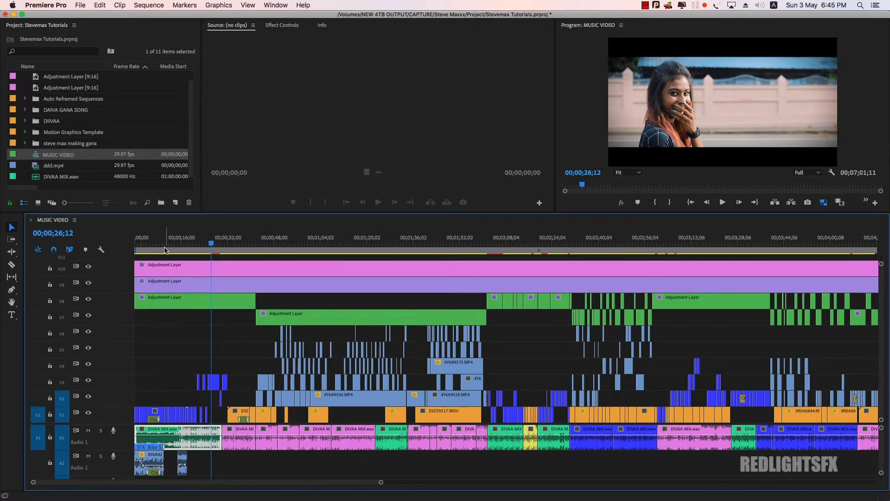
Play the opening from the start, stopping at 00;00;19;18, 00;00;30;00 and 00;00;34;06
{"action": "left_click", "coordinate": [149, 250]}
{"action": "key", "text": "l"}
{"action": "key", "text": "l"}
{"action": "key", "text": "l"}
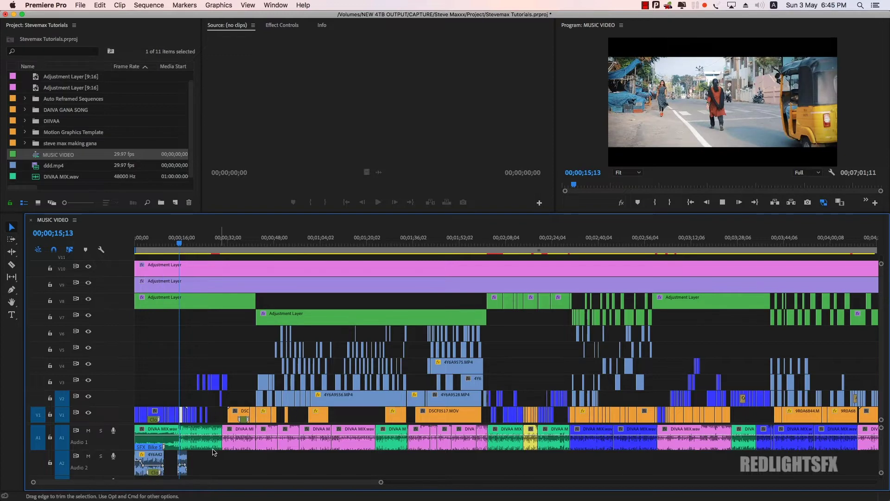
{"action": "key", "text": "k"}
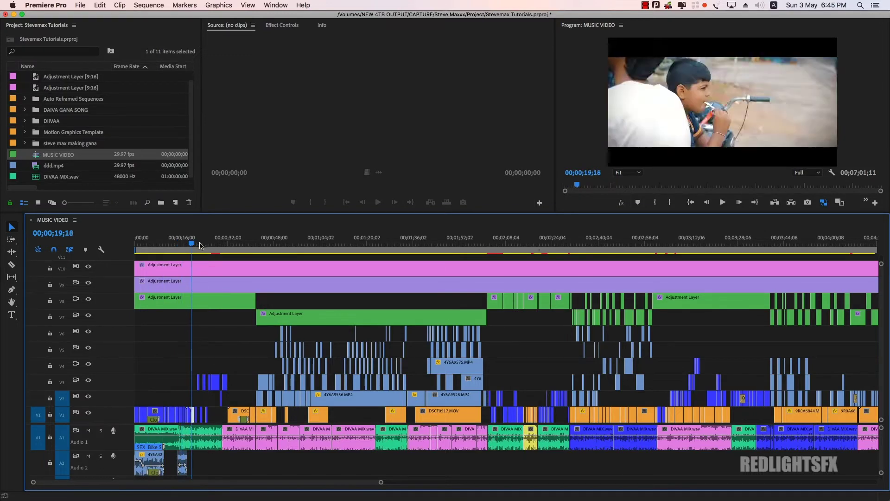
{"action": "left_click_drag", "start_coordinate": [200, 245], "coordinate": [220, 245]}
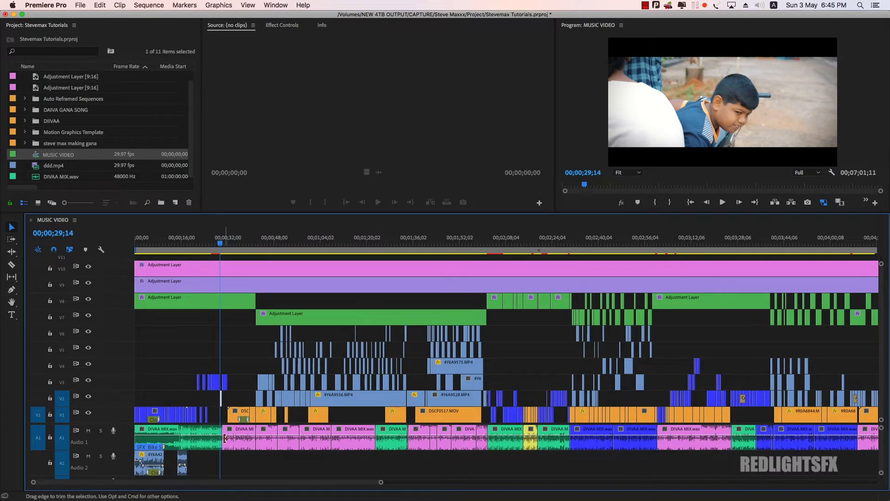
{"action": "key", "text": "l"}
{"action": "key", "text": "k"}
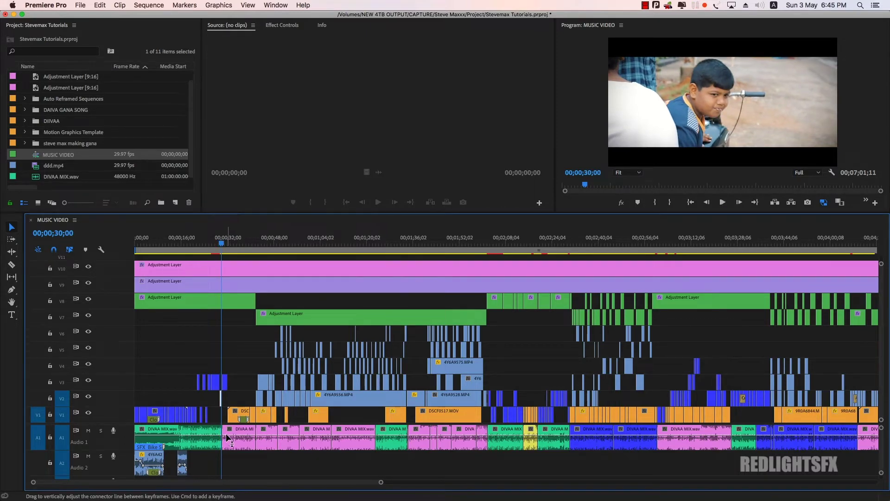
{"action": "key", "text": "space"}
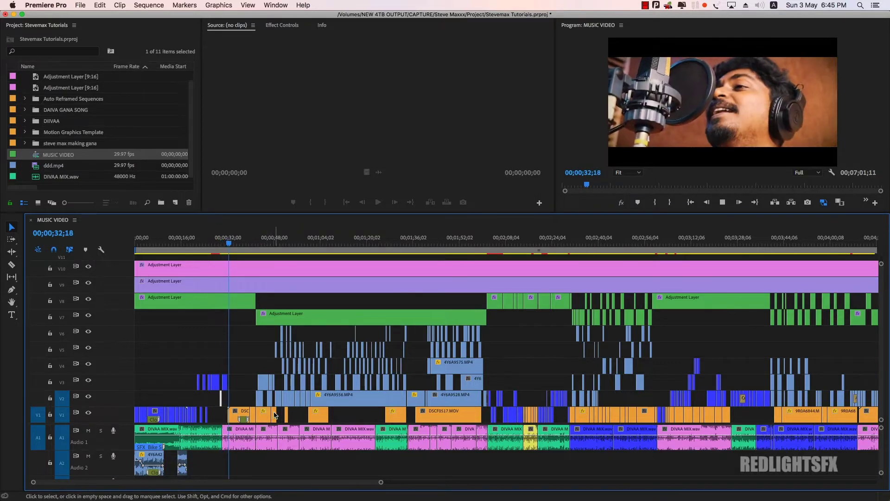
{"action": "key", "text": "space"}
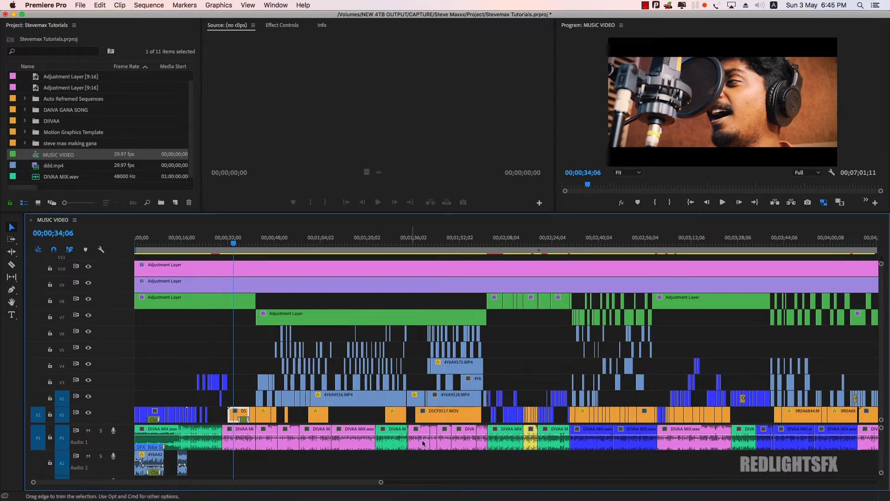
Jump ahead to 00;00;38;17, then select and deselect the A1 music clips
{"action": "key", "text": "Down"}
{"action": "key", "text": "Down"}
{"action": "key", "text": "Down"}
{"action": "key", "text": "Down"}
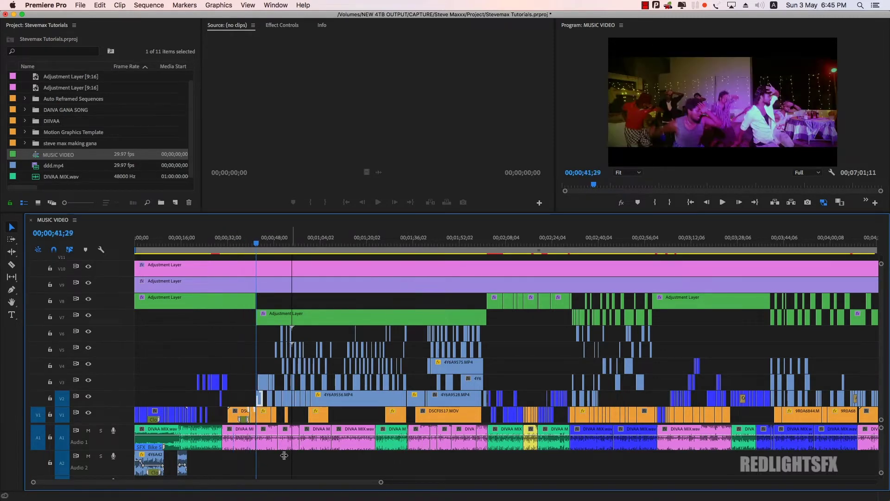
{"action": "left_click_drag", "start_coordinate": [241, 425], "coordinate": [698, 445]}
{"action": "left_click", "coordinate": [414, 457]}
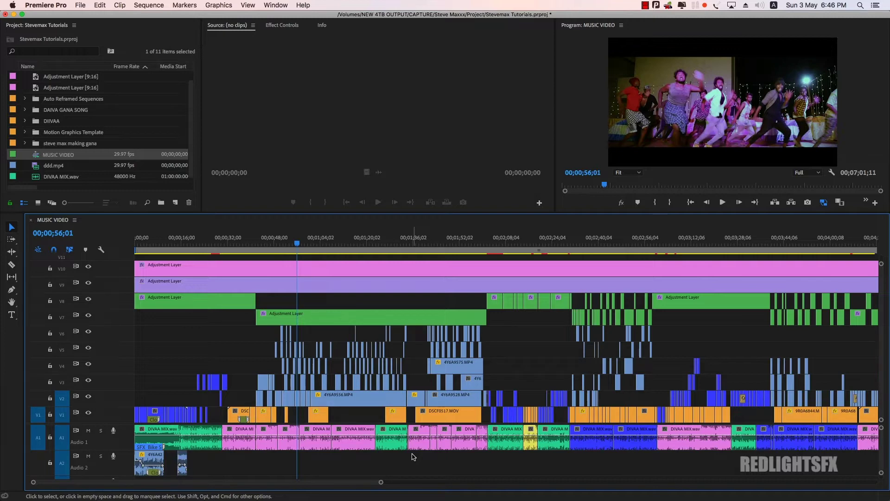
{"action": "scroll", "coordinate": [199, 419], "scroll_direction": "up", "scroll_amount": 2}
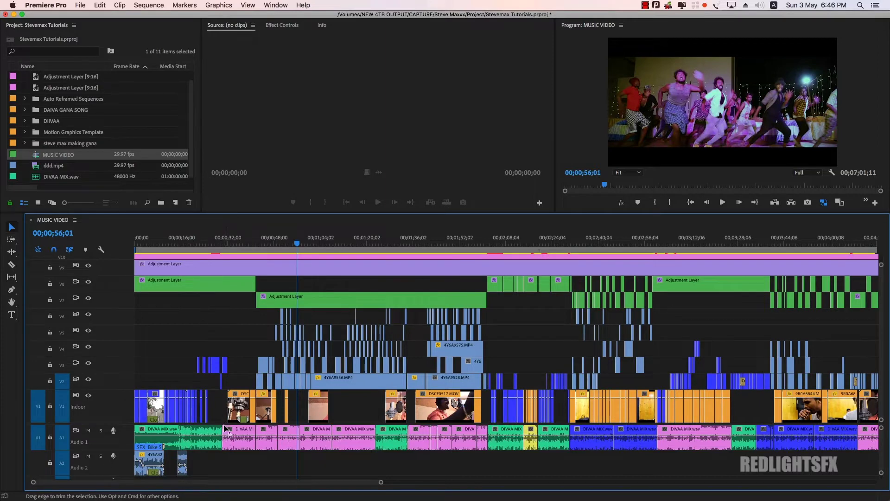
Play a short stretch from the singer shot, stopping at 00;00;37;19
{"action": "left_click_drag", "start_coordinate": [241, 245], "coordinate": [228, 246]}
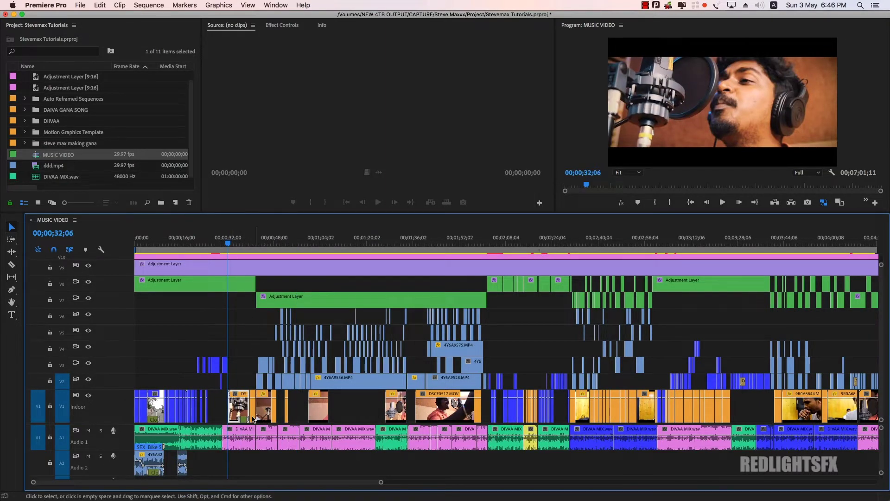
{"action": "key", "text": "space"}
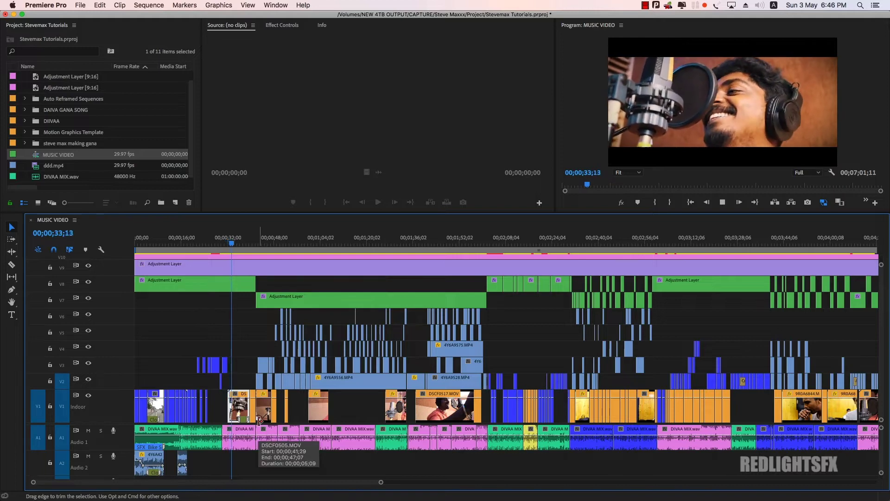
{"action": "key", "text": "space"}
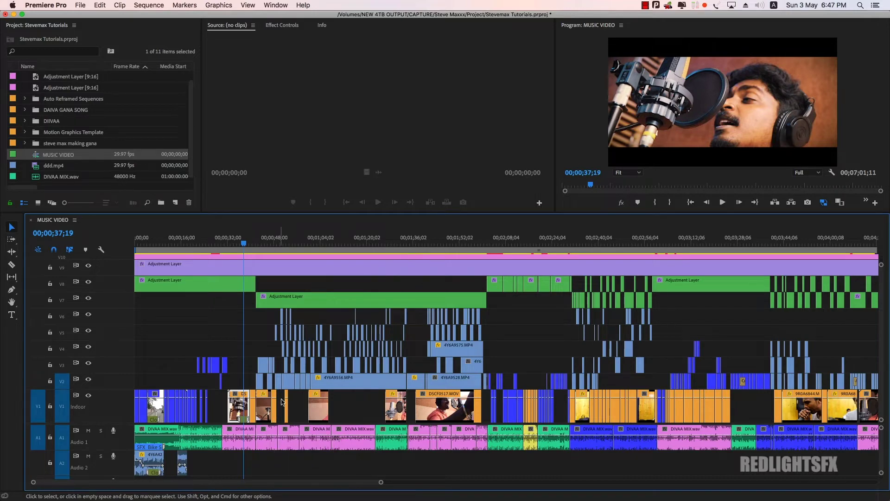
Play the dance section from about 39 seconds to 00;00;49;02, then zoom the timeline in
{"action": "left_click_drag", "start_coordinate": [246, 244], "coordinate": [252, 245]}
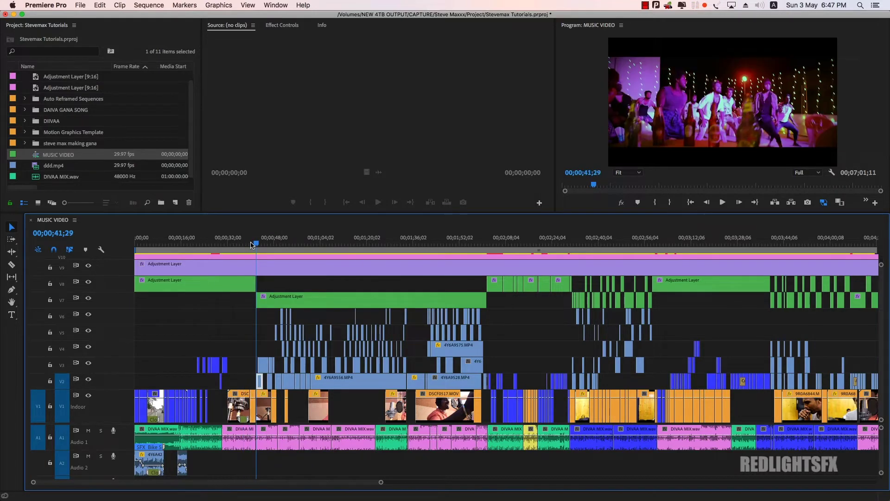
{"action": "left_click", "coordinate": [249, 242]}
{"action": "key", "text": "space"}
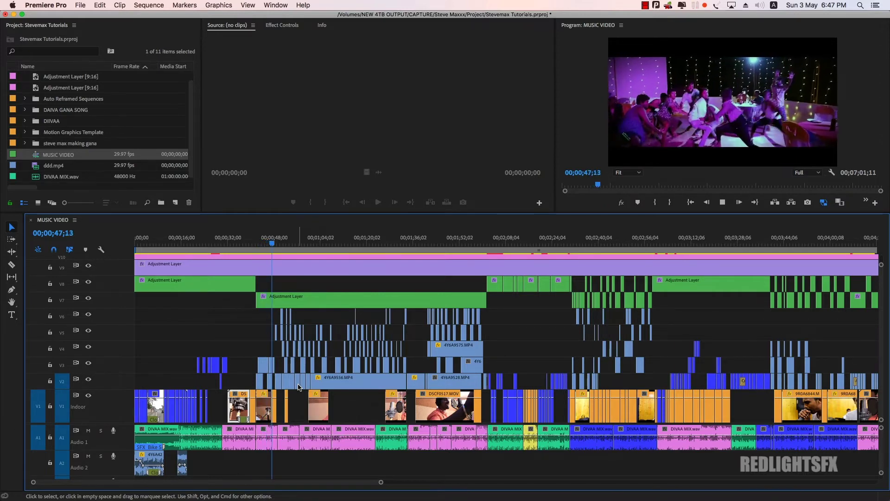
{"action": "key", "text": "space"}
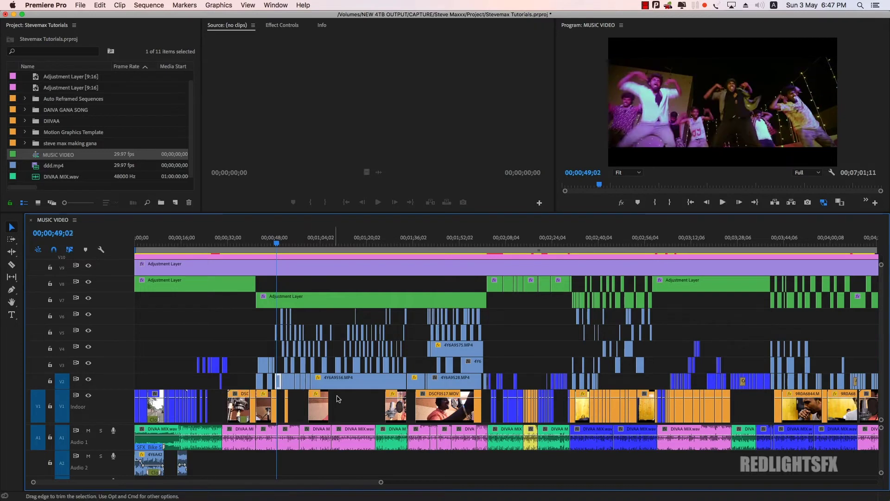
{"action": "key", "text": "="}
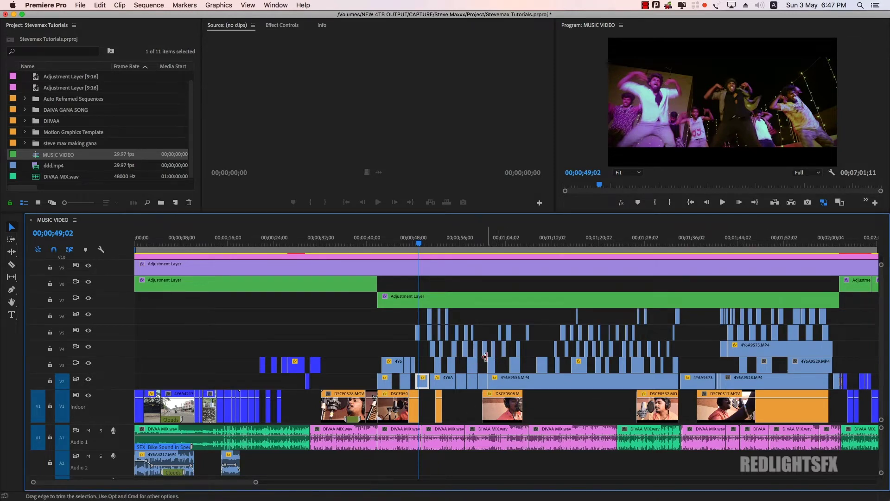
Select the clips on V2 and across V4–V6 near 49 seconds, then the V6 gap
{"action": "left_click", "coordinate": [387, 384]}
{"action": "left_click_drag", "start_coordinate": [361, 381], "coordinate": [538, 383]}
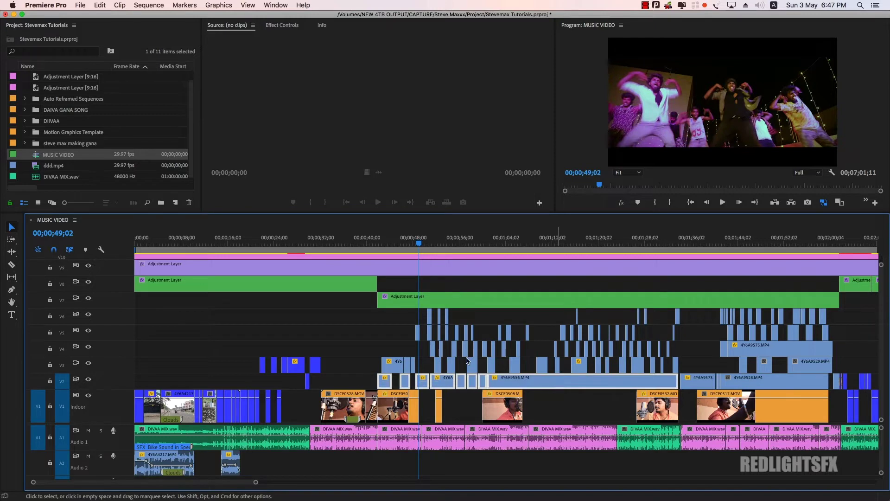
{"action": "left_click_drag", "start_coordinate": [380, 314], "coordinate": [823, 383]}
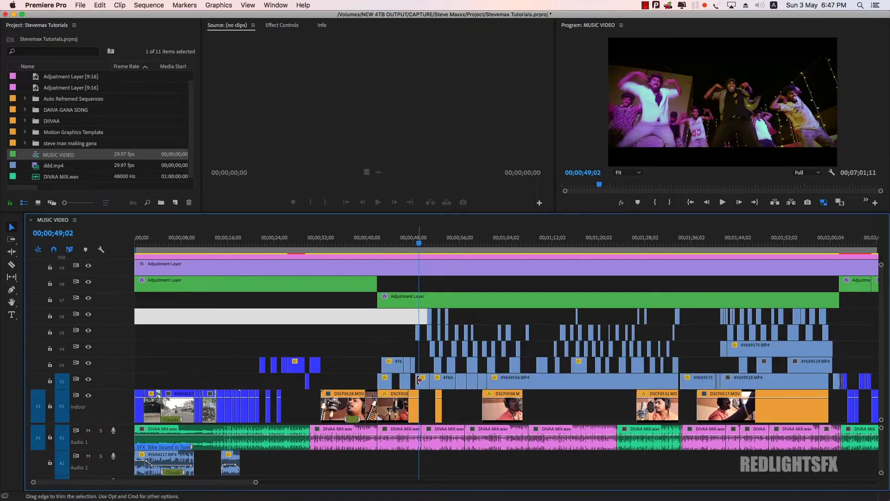
{"action": "left_click", "coordinate": [420, 379]}
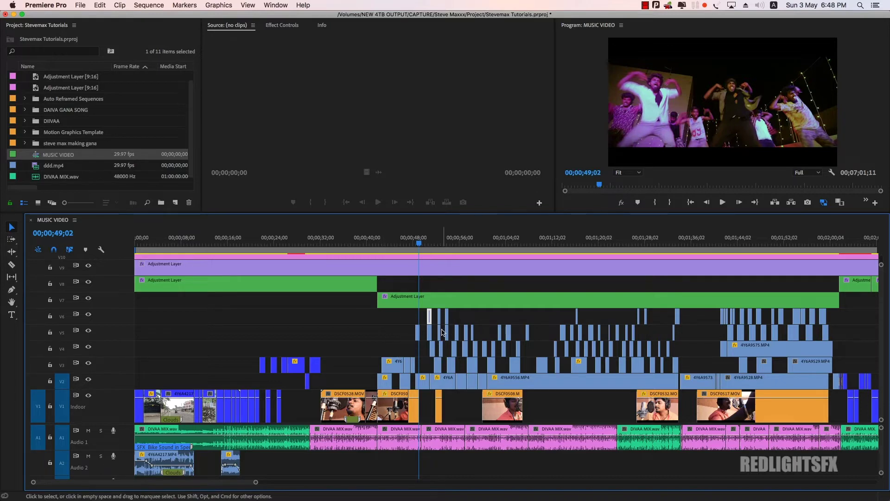
Step to 49;03, select clips across V3–V6 and the empty V6 gap, and zoom in
{"action": "key", "text": "Right"}
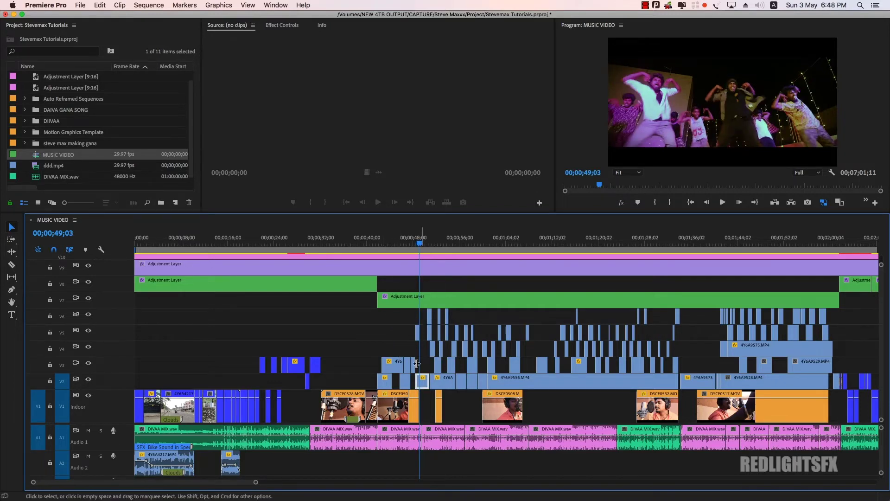
{"action": "left_click_drag", "start_coordinate": [362, 314], "coordinate": [828, 380]}
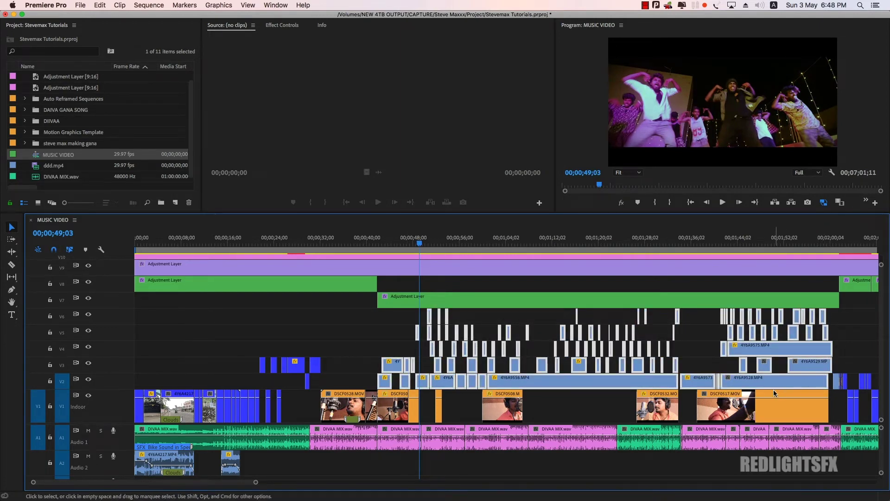
{"action": "left_click", "coordinate": [499, 319]}
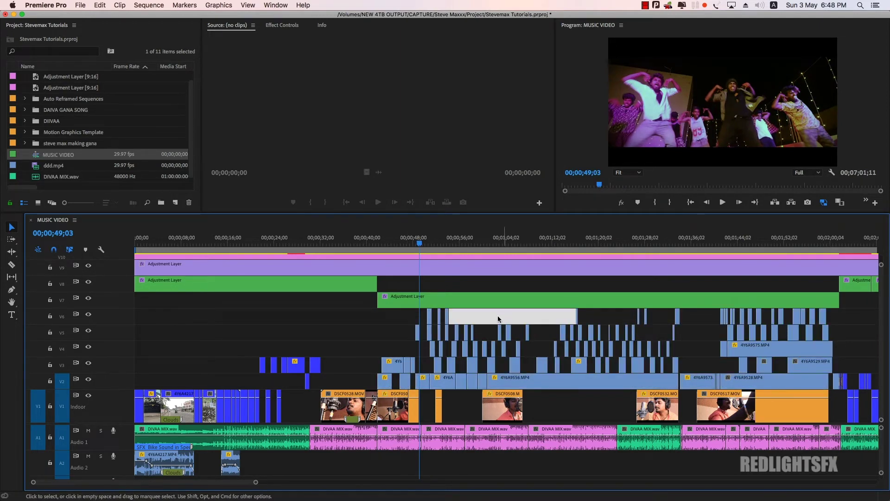
{"action": "key", "text": "equal"}
{"action": "key", "text": "equal"}
Ripple-delete the V6 gap and play the edit from 48;05 to 01;08;11
{"action": "key", "text": "Delete"}
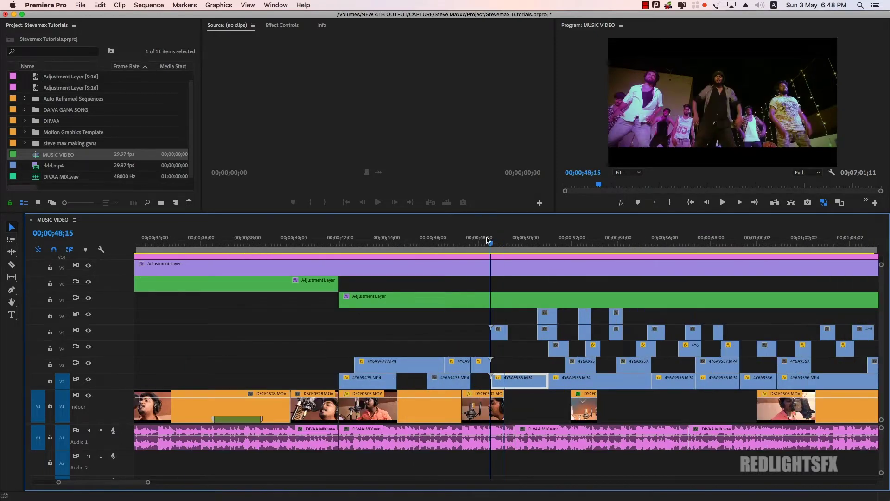
{"action": "mouse_move", "coordinate": [492, 238]}
{"action": "left_mouse_down"}
{"action": "mouse_move", "coordinate": [464, 238]}
{"action": "mouse_move", "coordinate": [481, 236]}
{"action": "left_mouse_up"}
{"action": "key", "text": "Right"}
{"action": "key", "text": "Right"}
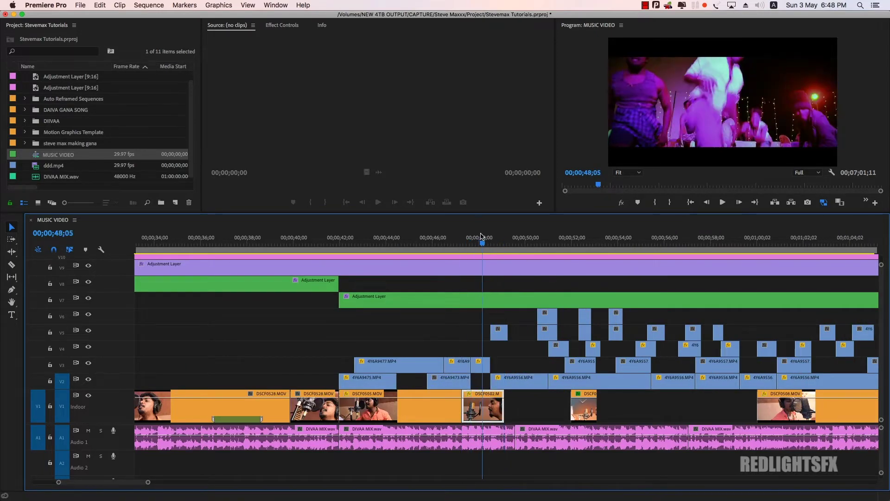
{"action": "key", "text": "space"}
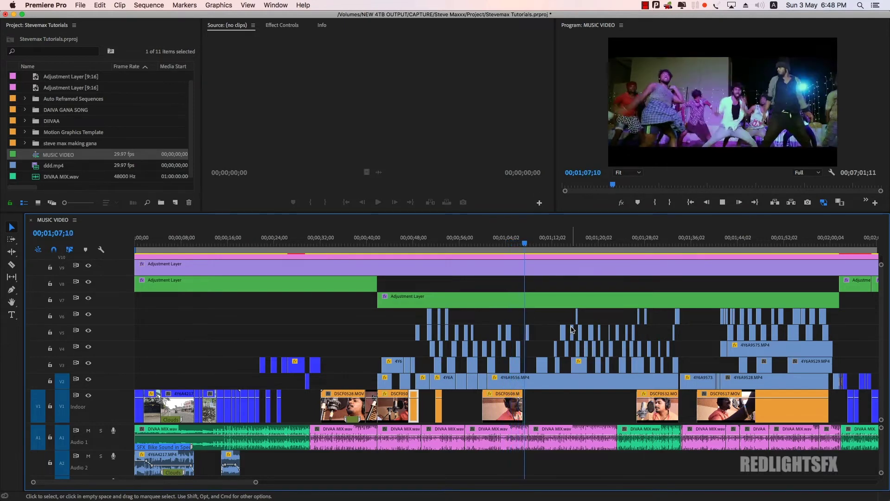
{"action": "key", "text": "space"}
{"action": "left_click", "coordinate": [566, 378]}
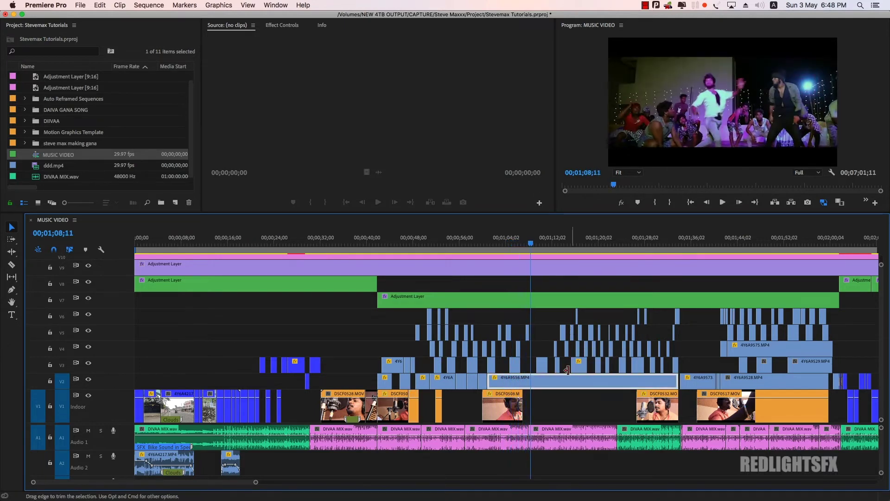
Select the V1 gap between DSCF0508 and DSCF0532, then scrub from about 44 seconds toward 01;58;22
{"action": "left_click", "coordinate": [550, 407]}
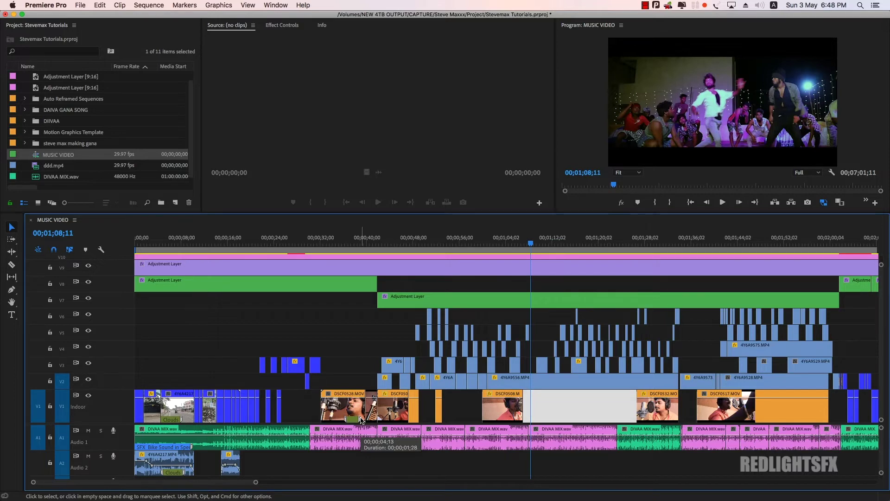
{"action": "left_click_drag", "start_coordinate": [392, 254], "coordinate": [822, 283]}
Pan to the section after two minutes and play from 2;02;01 to 2;10;09
{"action": "key", "text": "h"}
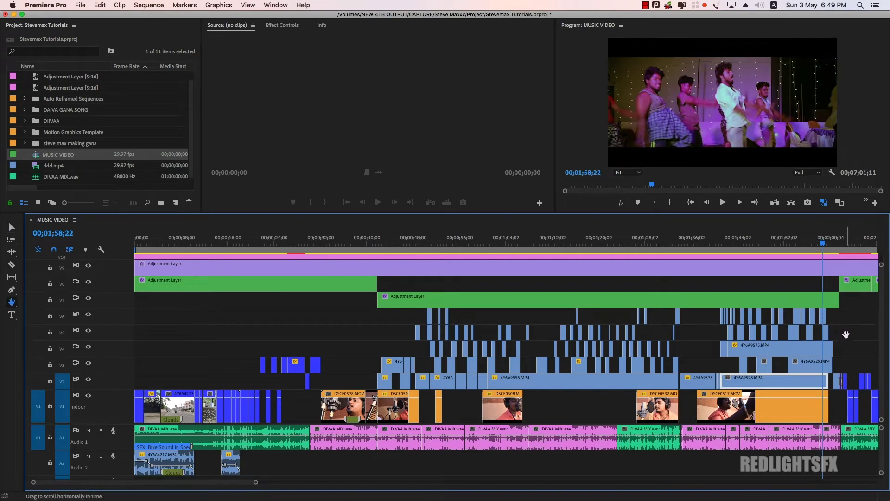
{"action": "left_click_drag", "start_coordinate": [842, 336], "coordinate": [466, 325]}
{"action": "left_click_drag", "start_coordinate": [458, 244], "coordinate": [470, 241]}
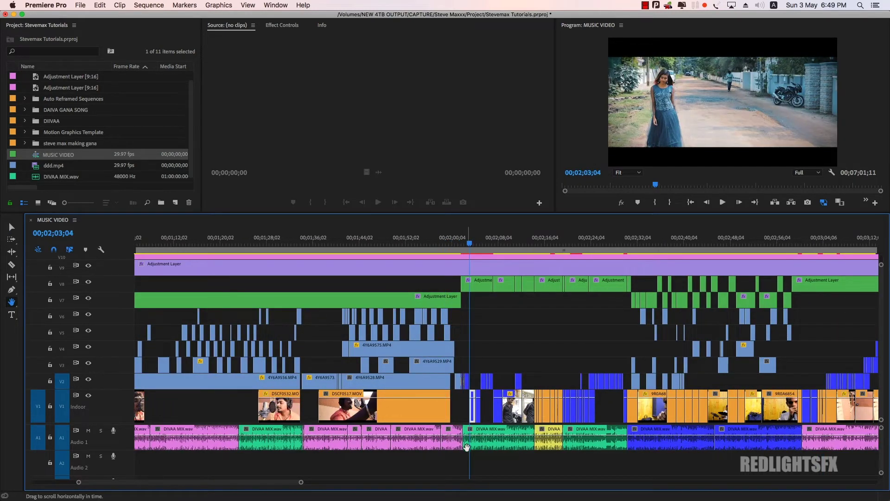
{"action": "left_click_drag", "start_coordinate": [470, 245], "coordinate": [463, 243]}
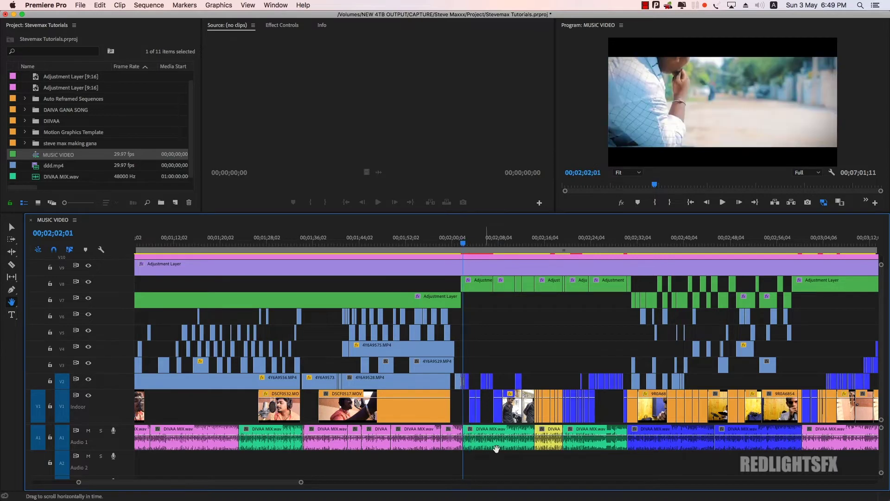
{"action": "key", "text": "space"}
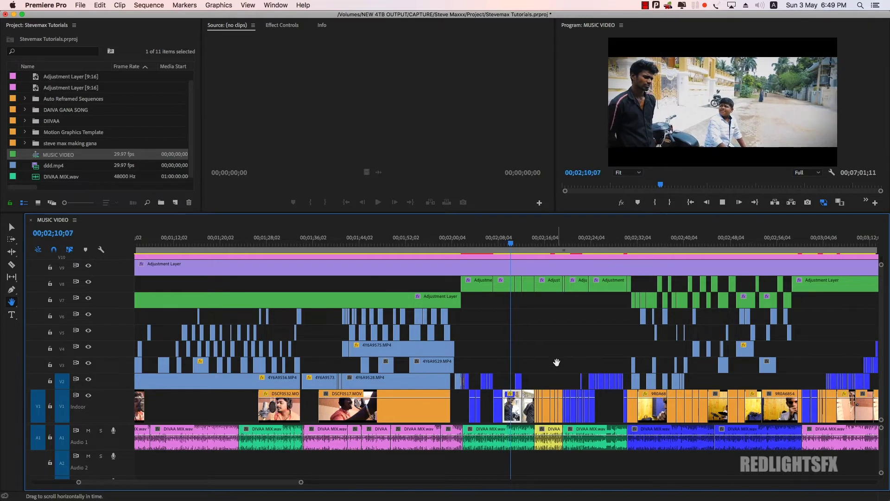
{"action": "key", "text": "space"}
Resume playback from 2;14;13, then jump to 2;28;08 and the next cut at 2;30;12
{"action": "scroll", "coordinate": [463, 324], "scroll_direction": "down", "scroll_amount": 3}
{"action": "left_click_drag", "start_coordinate": [437, 241], "coordinate": [450, 241]}
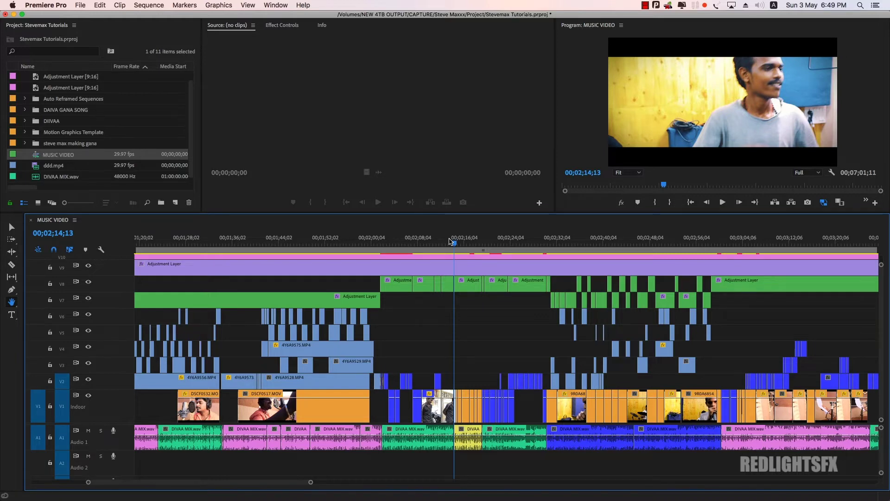
{"action": "key", "text": "space"}
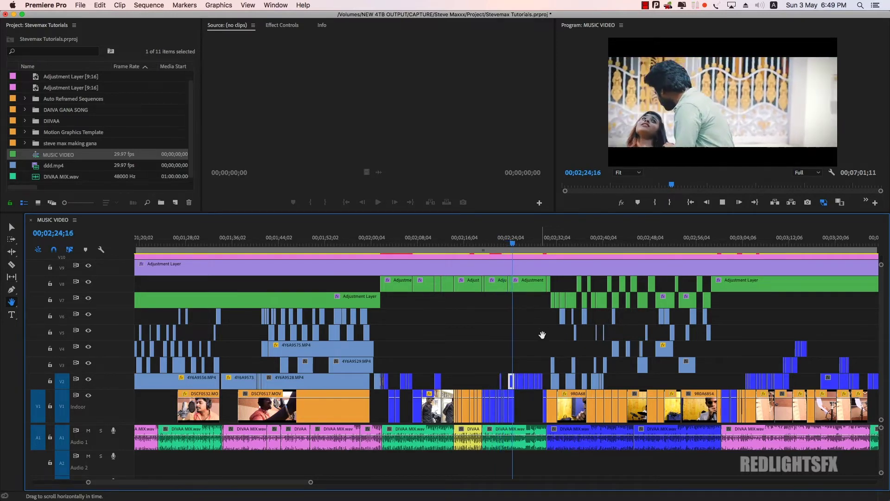
{"action": "left_click_drag", "start_coordinate": [537, 338], "coordinate": [399, 255]}
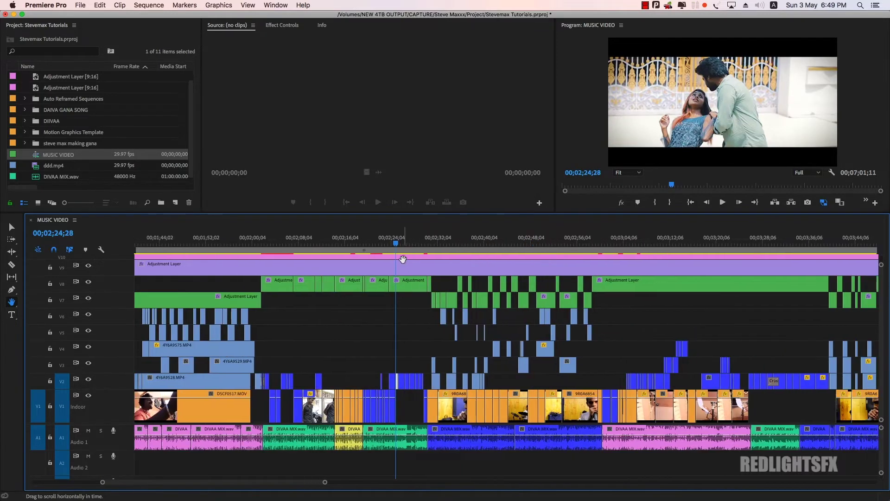
{"action": "left_click", "coordinate": [415, 241]}
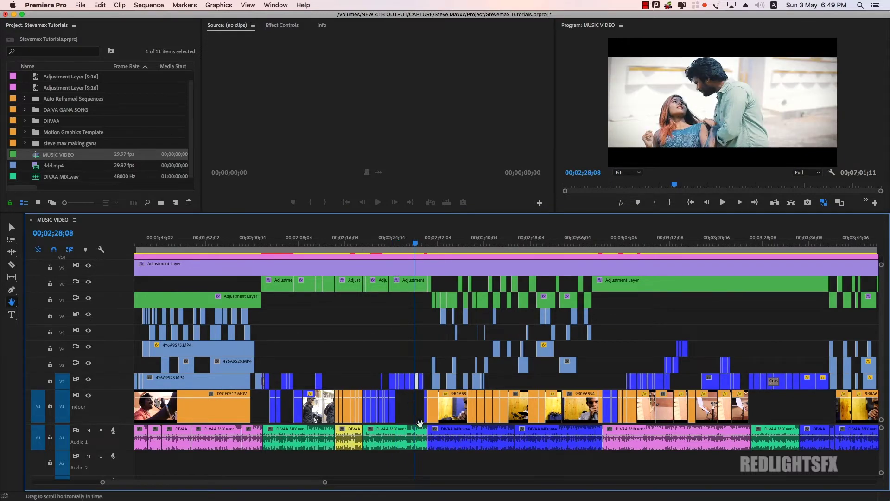
{"action": "key", "text": "Down"}
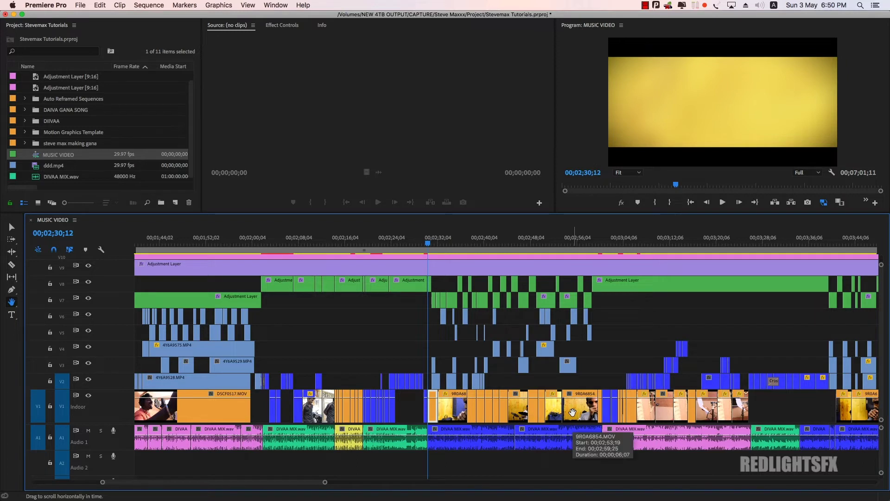
{"action": "key", "text": "v"}
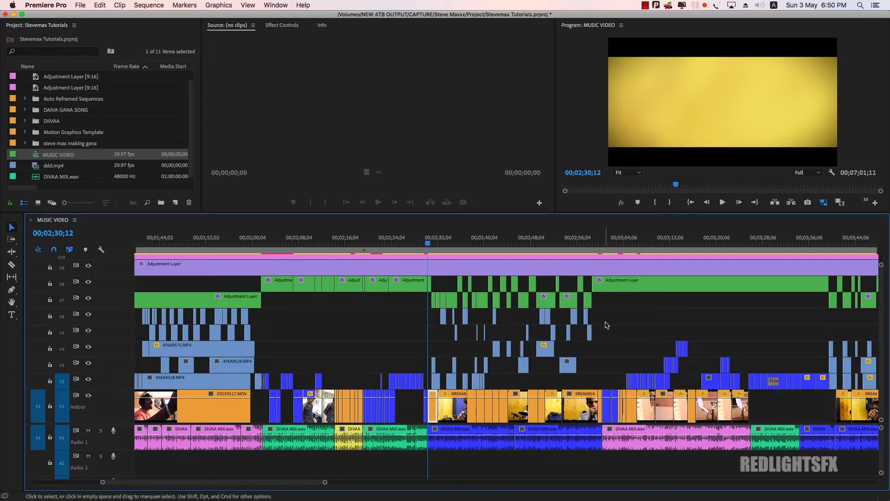
{"action": "left_click_drag", "start_coordinate": [609, 316], "coordinate": [432, 388]}
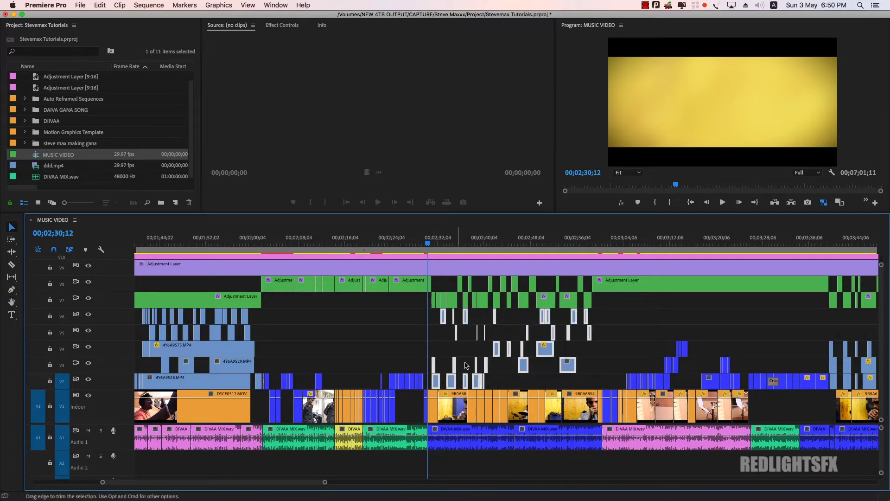
{"action": "key", "text": "="}
{"action": "key", "text": "="}
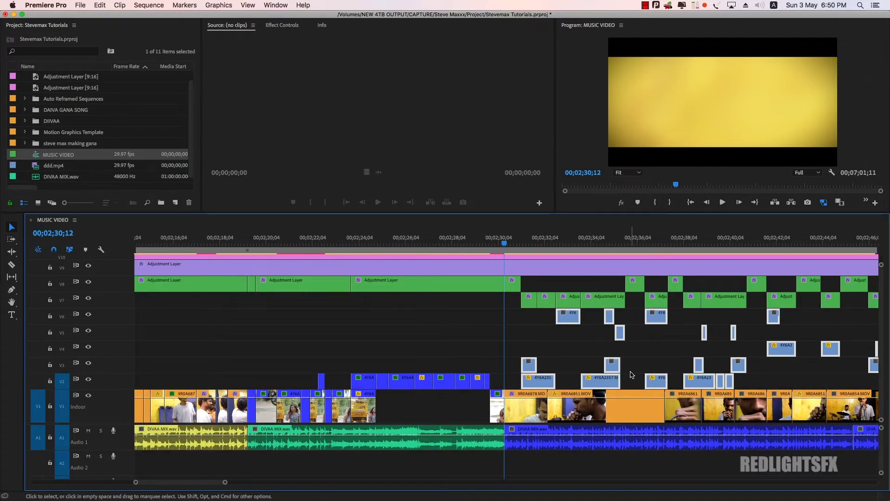
{"action": "key", "text": "h"}
{"action": "left_click_drag", "start_coordinate": [640, 342], "coordinate": [456, 351]}
{"action": "key", "text": "v"}
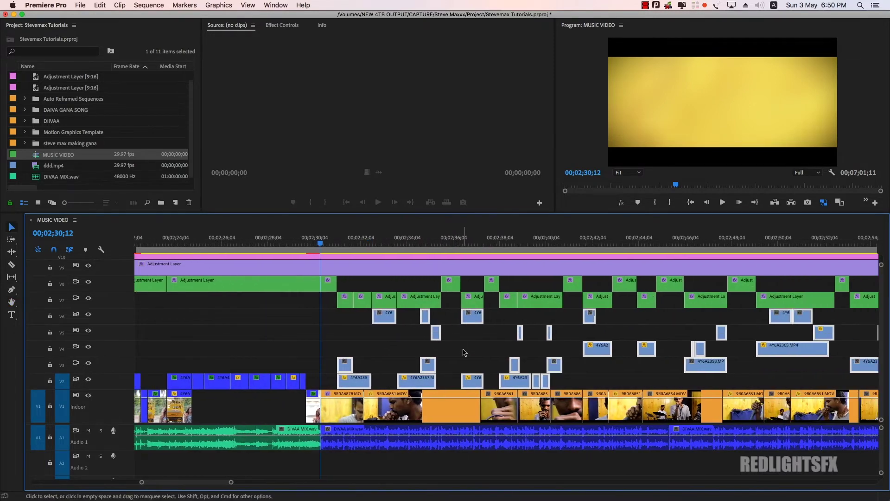
{"action": "left_click", "coordinate": [463, 352]}
{"action": "key", "text": "space"}
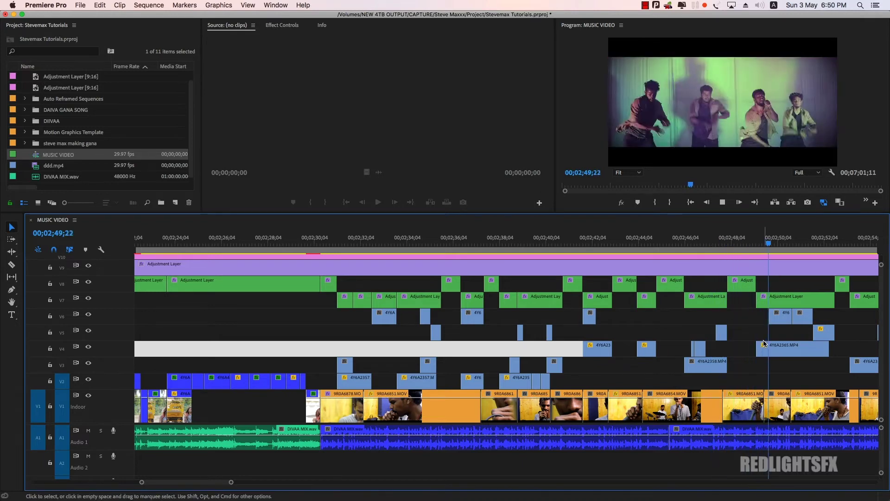
{"action": "key", "text": "space"}
{"action": "key", "text": "minus"}
{"action": "key", "text": "minus"}
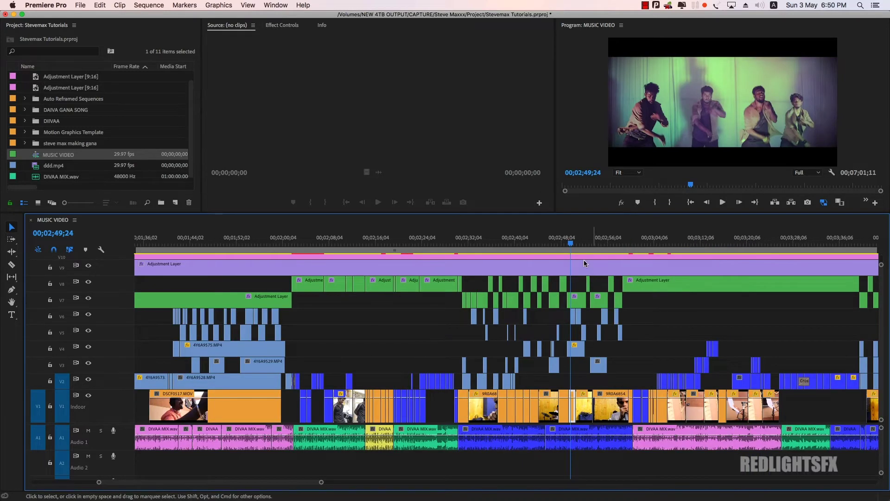
{"action": "left_click_drag", "start_coordinate": [595, 245], "coordinate": [598, 247]}
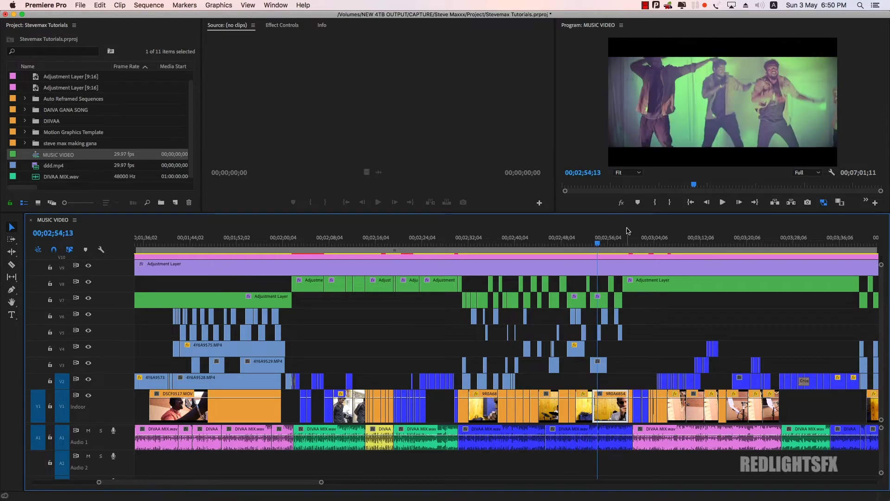
{"action": "left_click", "coordinate": [642, 242]}
{"action": "key", "text": "equal"}
{"action": "key", "text": "equal"}
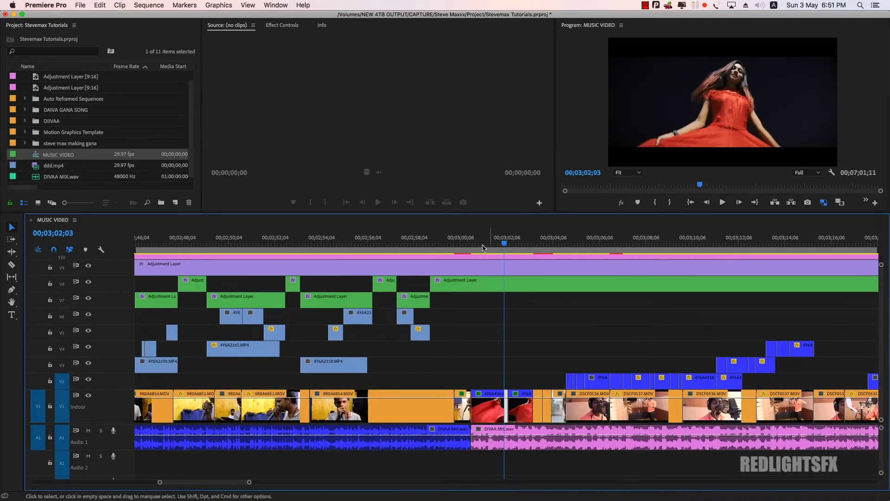
{"action": "left_click", "coordinate": [464, 242]}
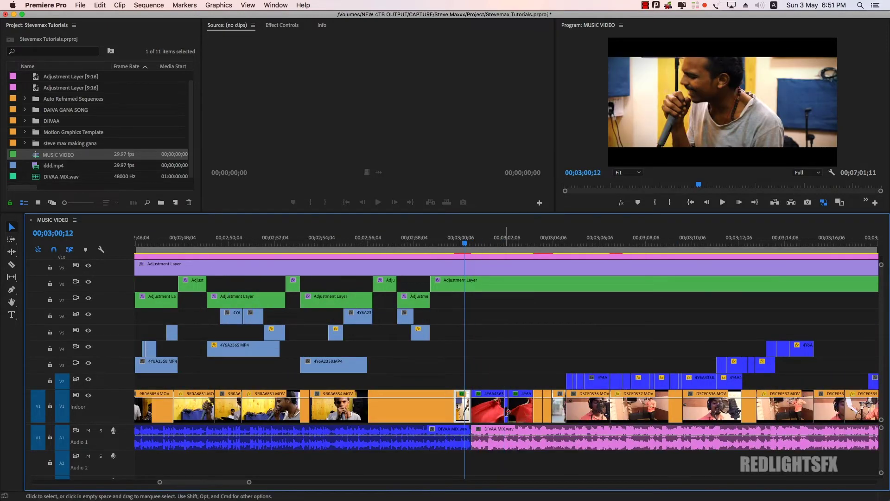
{"action": "key", "text": "space"}
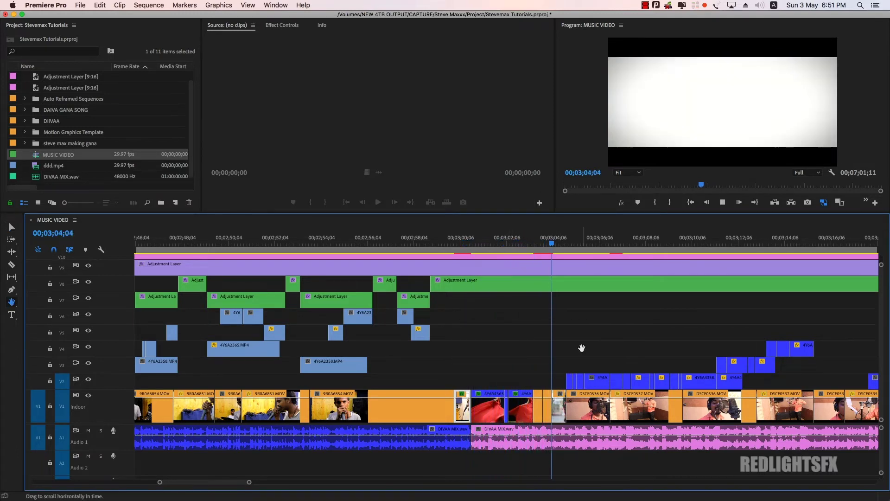
{"action": "left_click", "coordinate": [504, 241]}
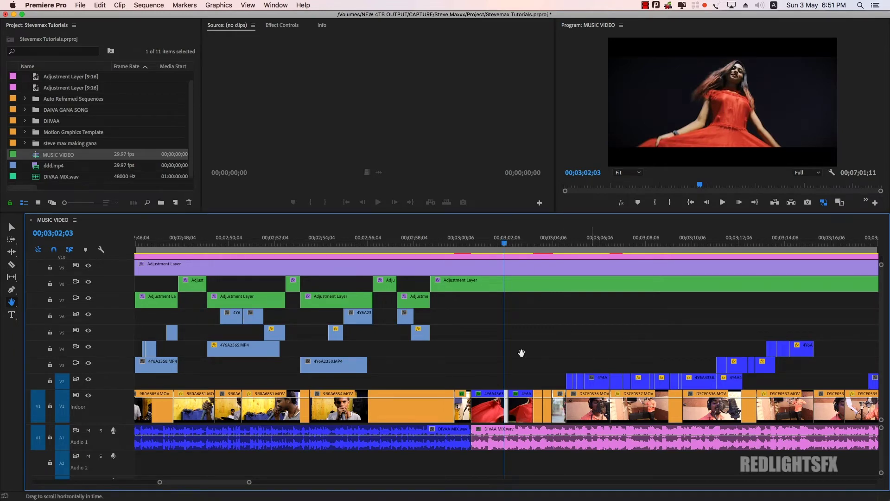
{"action": "scroll", "coordinate": [515, 353], "scroll_direction": "right", "scroll_amount": 5}
{"action": "key", "text": "space"}
{"action": "key", "text": "space"}
{"action": "key", "text": "v"}
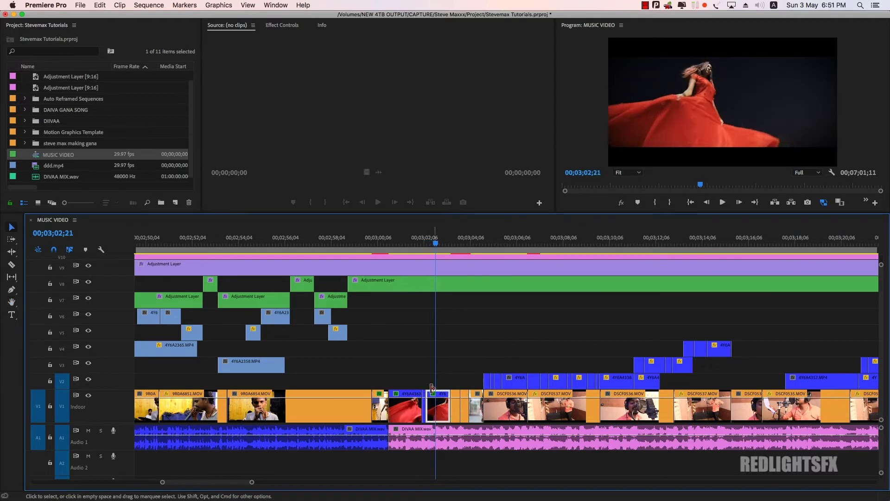
{"action": "key", "text": "space"}
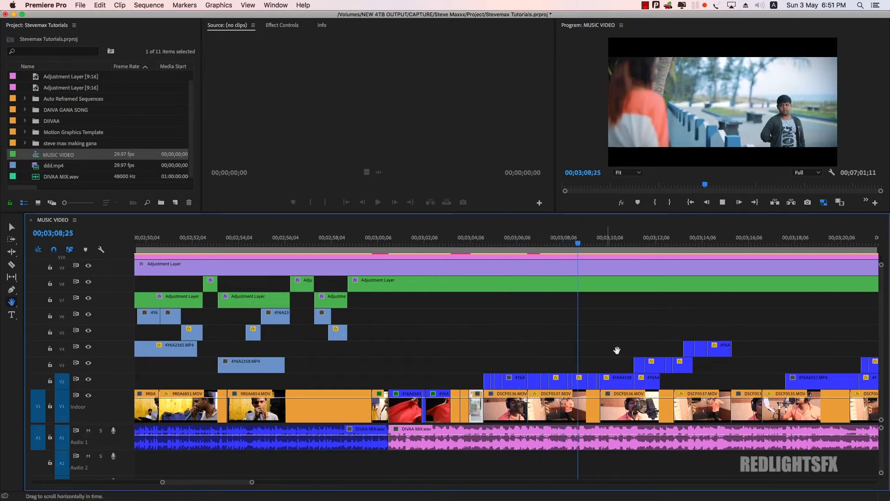
{"action": "key", "text": "h"}
{"action": "left_click_drag", "start_coordinate": [632, 371], "coordinate": [435, 334]}
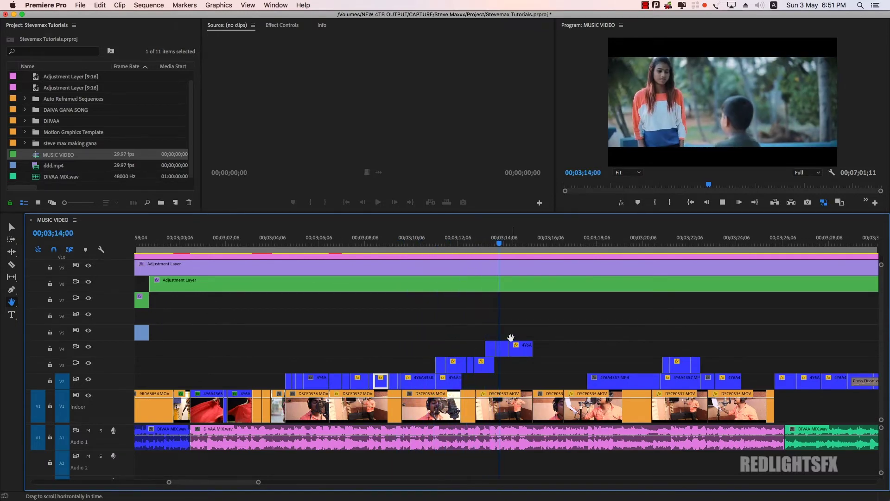
{"action": "key", "text": "space"}
{"action": "left_click_drag", "start_coordinate": [542, 249], "coordinate": [524, 250]}
{"action": "key", "text": "space"}
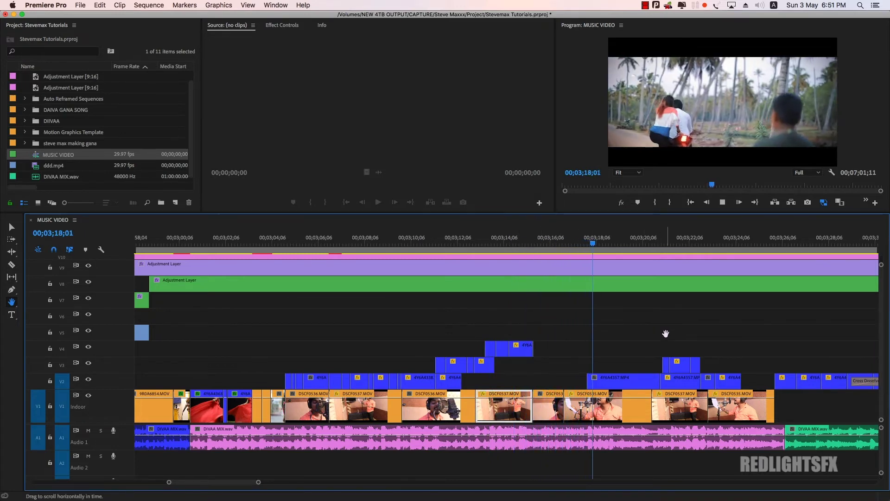
{"action": "key", "text": "space"}
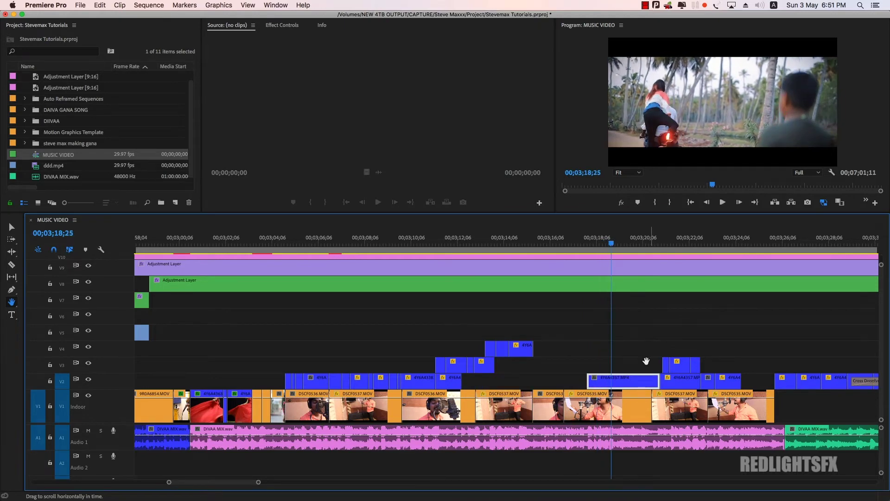
{"action": "key", "text": "minus"}
{"action": "key", "text": "minus"}
{"action": "left_click_drag", "start_coordinate": [501, 243], "coordinate": [693, 260]}
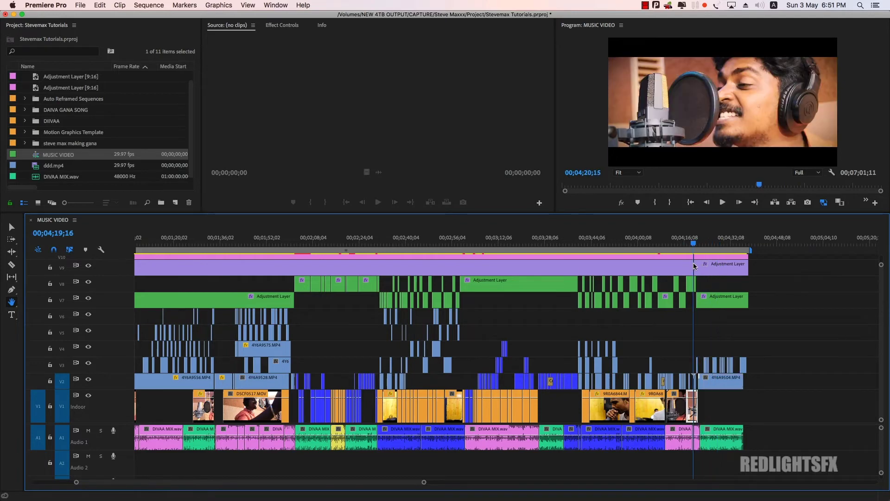
Check the dancers shot near 00;04;23, then zoom out and back in on the opening
{"action": "key", "text": "equal"}
{"action": "key", "text": "equal"}
{"action": "left_click_drag", "start_coordinate": [510, 243], "coordinate": [568, 244]}
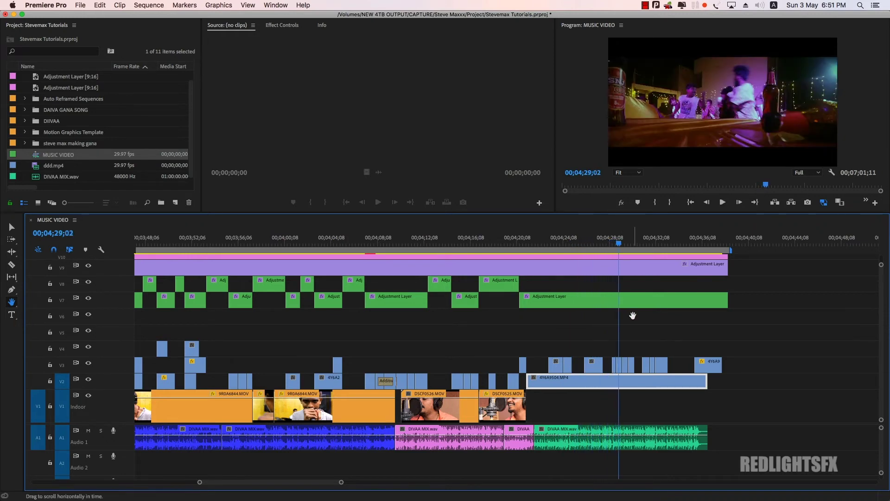
{"action": "key", "text": "minus"}
{"action": "key", "text": "minus"}
{"action": "key", "text": "minus"}
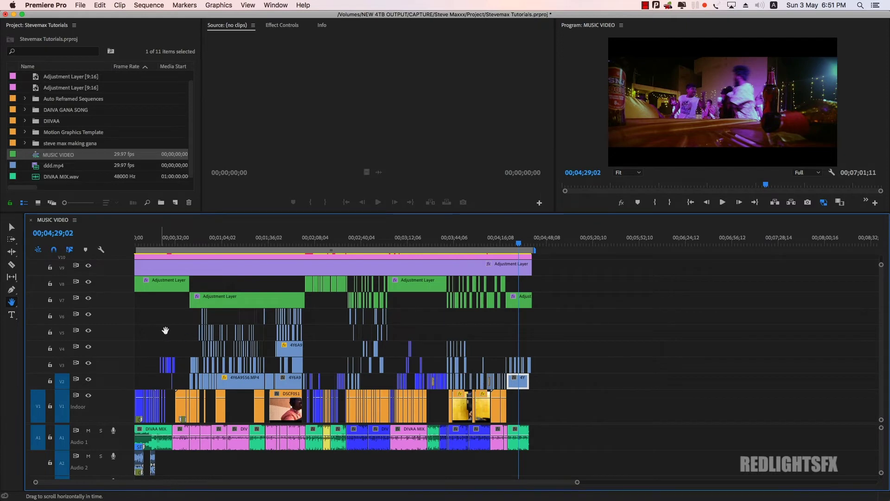
{"action": "scroll", "coordinate": [164, 334], "scroll_direction": "left", "scroll_amount": 1}
{"action": "left_click_drag", "start_coordinate": [157, 244], "coordinate": [144, 241]}
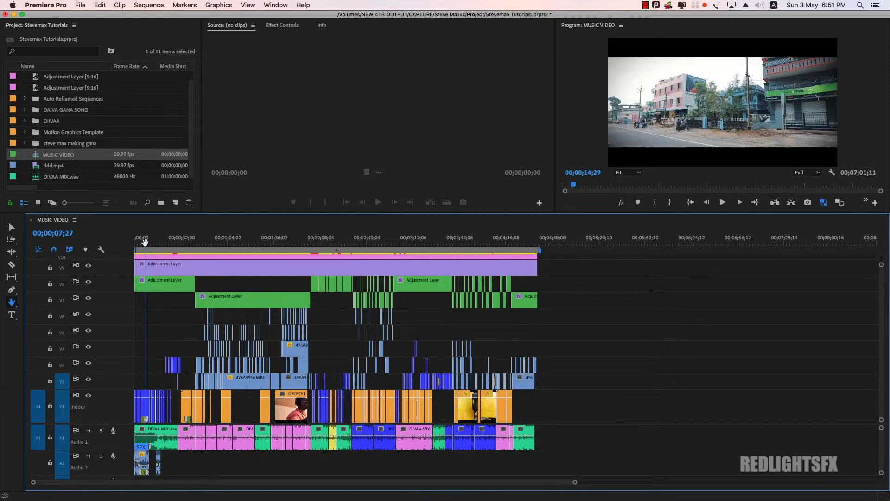
{"action": "key", "text": "="}
{"action": "key", "text": "="}
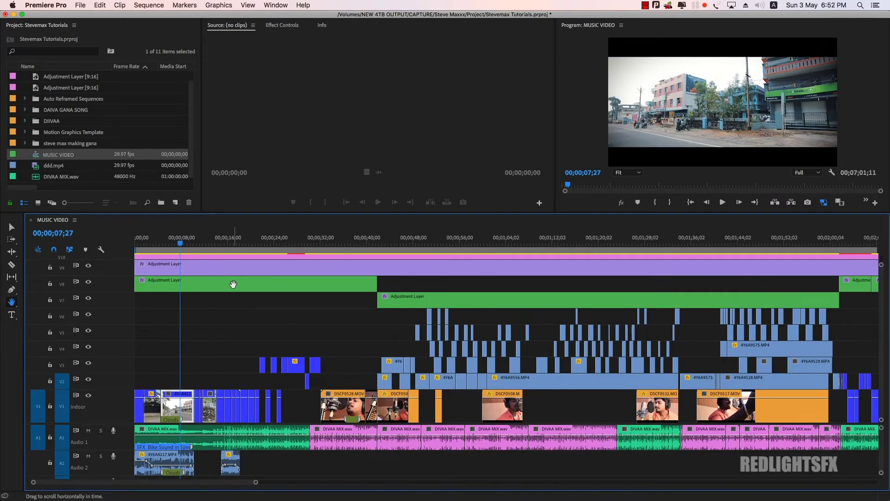
Play the opening bike shots from the sequence start to 00;00;03;15
{"action": "left_click", "coordinate": [153, 241]}
{"action": "left_click", "coordinate": [133, 249]}
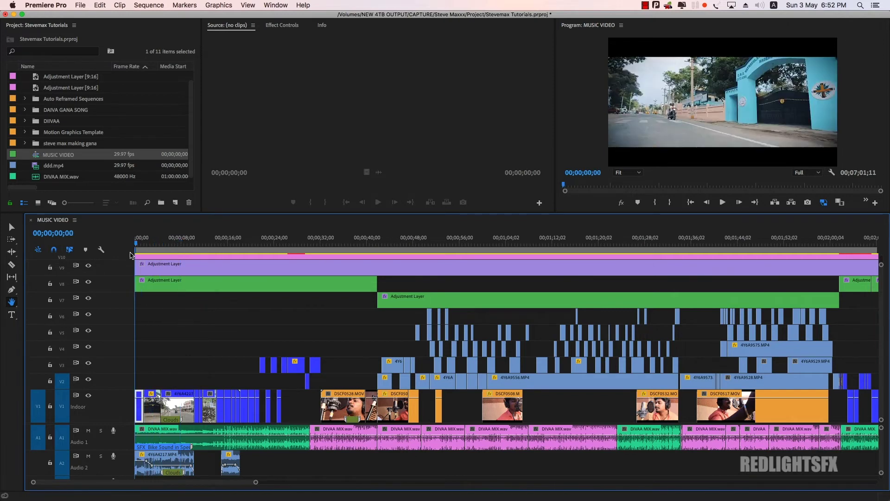
{"action": "key", "text": "space"}
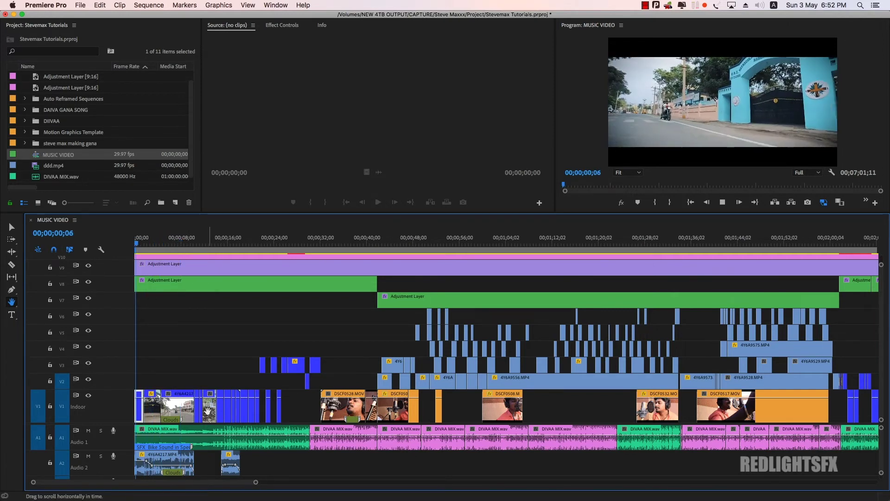
{"action": "key", "text": "space"}
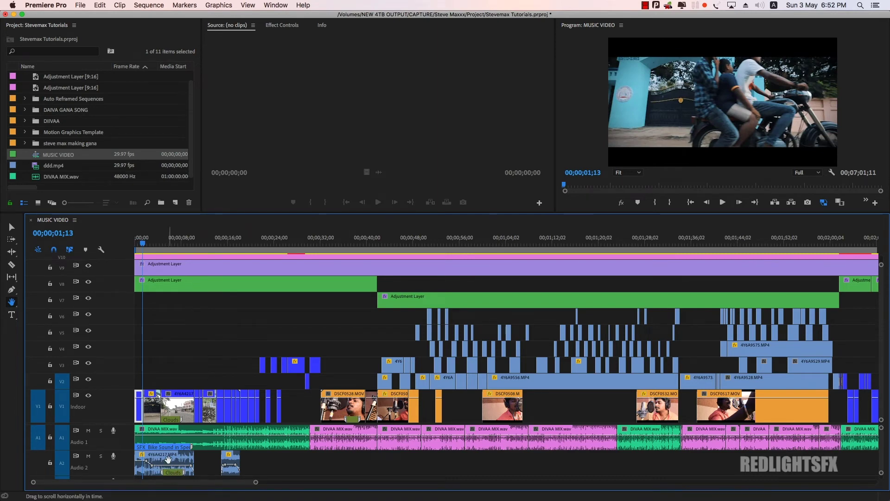
{"action": "key", "text": "space"}
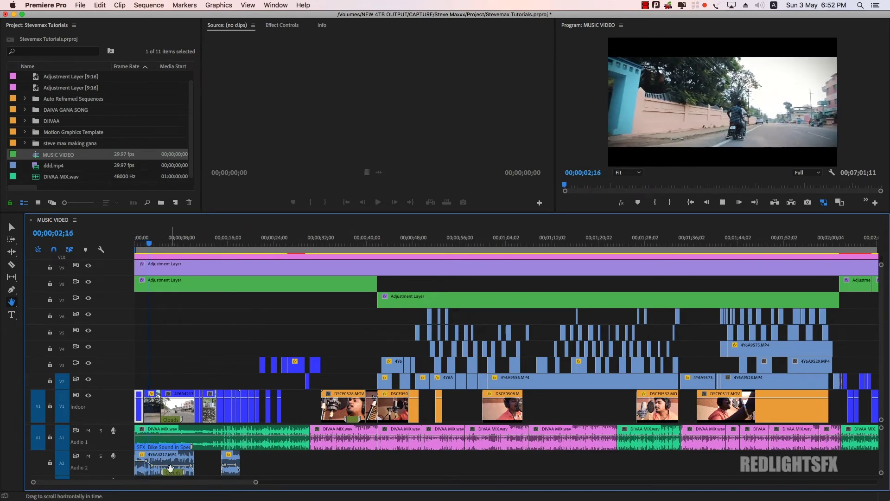
{"action": "key", "text": "space"}
Play from 00;00;15;13 and stop at 00;00;17;18
{"action": "left_click", "coordinate": [225, 247]}
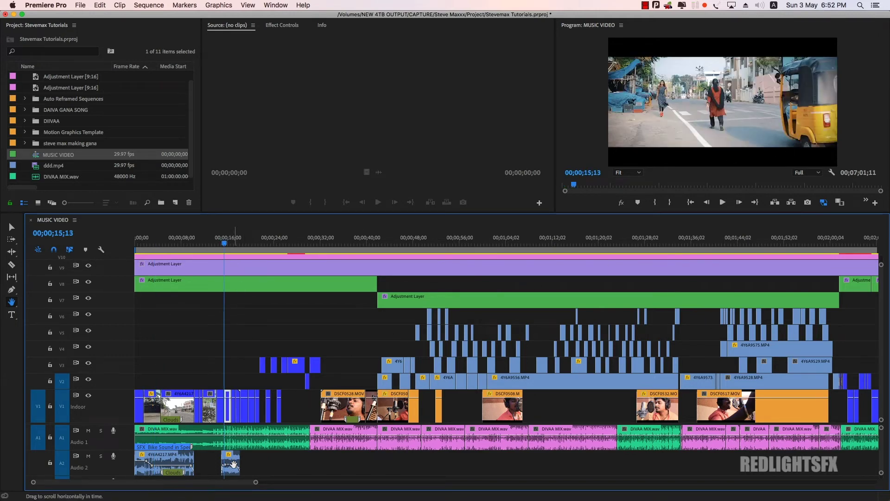
{"action": "key", "text": "space"}
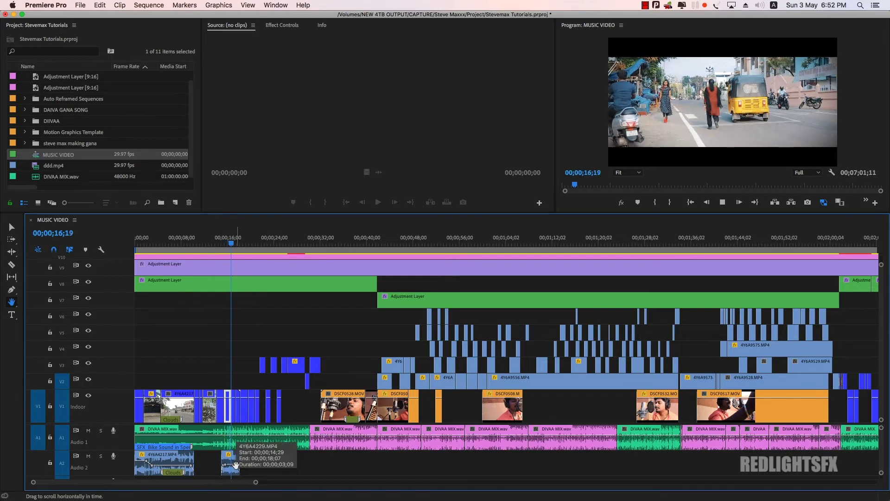
{"action": "key", "text": "space"}
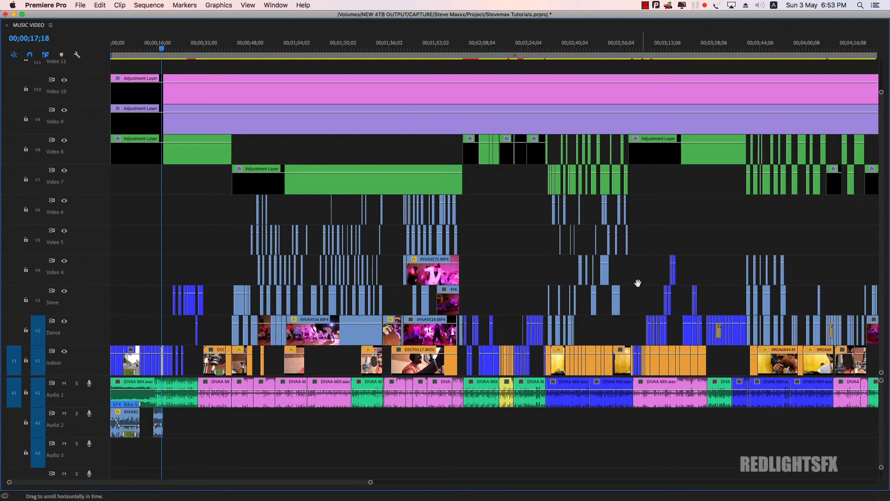
Restore the normal workspace and replay the cut near 00;02;02, stopping at 00;02;04;17
{"action": "key", "text": "grave"}
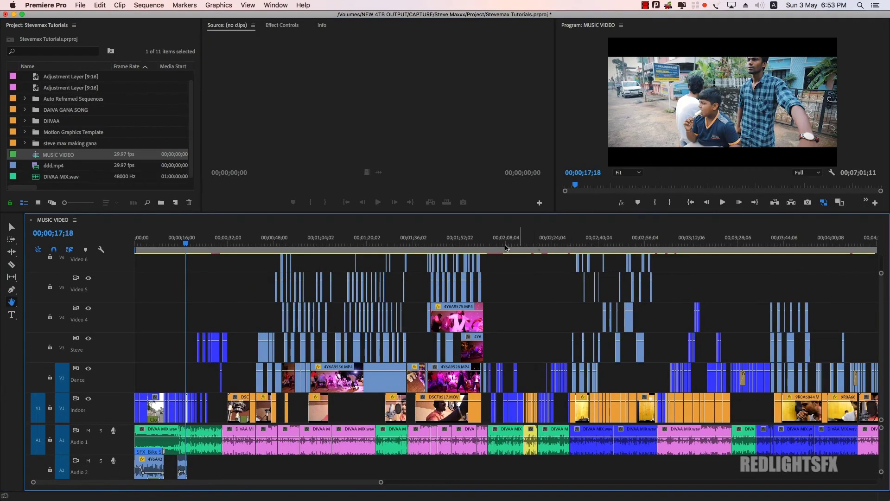
{"action": "left_click", "coordinate": [488, 242]}
{"action": "key", "text": "equal"}
{"action": "key", "text": "equal"}
{"action": "key", "text": "equal"}
{"action": "key", "text": "equal"}
{"action": "key", "text": "equal"}
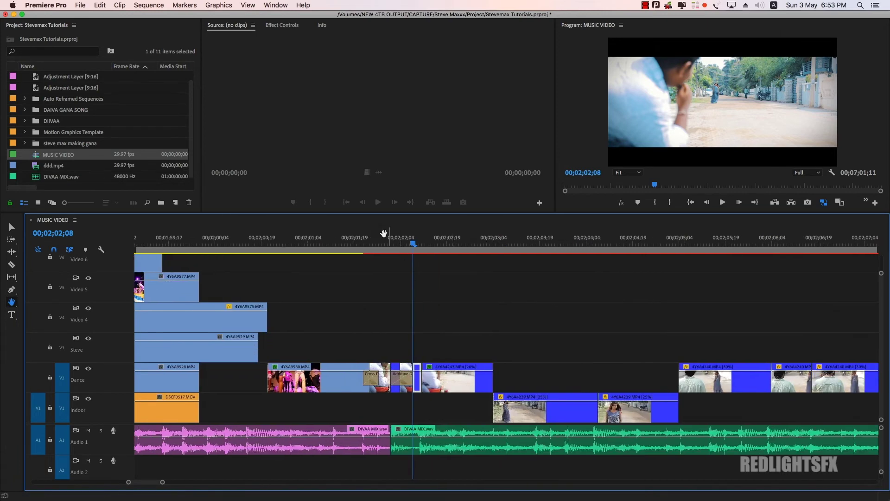
{"action": "key", "text": "Left"}
{"action": "key", "text": "Left"}
{"action": "key", "text": "Left"}
{"action": "key", "text": "Left"}
{"action": "key", "text": "Left"}
{"action": "key", "text": "Left"}
{"action": "key", "text": "Left"}
{"action": "key", "text": "Left"}
{"action": "key", "text": "Left"}
{"action": "key", "text": "Left"}
{"action": "key", "text": "Left"}
{"action": "key", "text": "Left"}
{"action": "key", "text": "Left"}
{"action": "key", "text": "Left"}
{"action": "key", "text": "Left"}
{"action": "key", "text": "Left"}
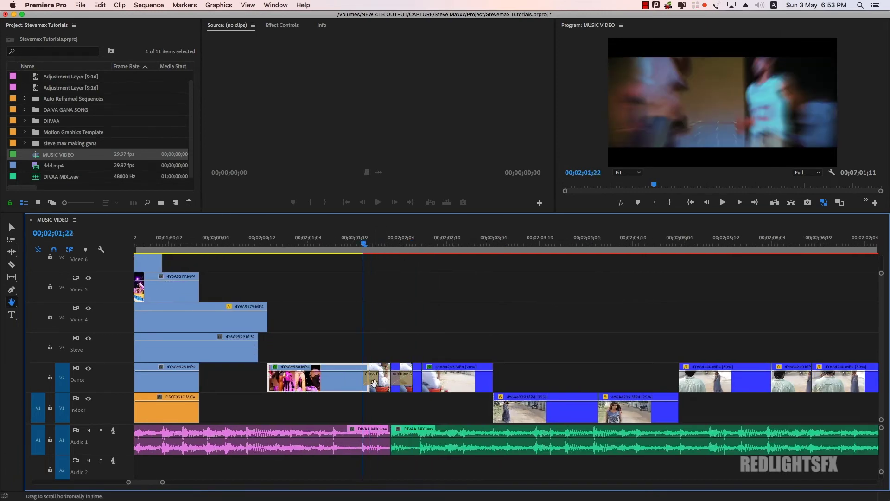
{"action": "left_click", "coordinate": [354, 243]}
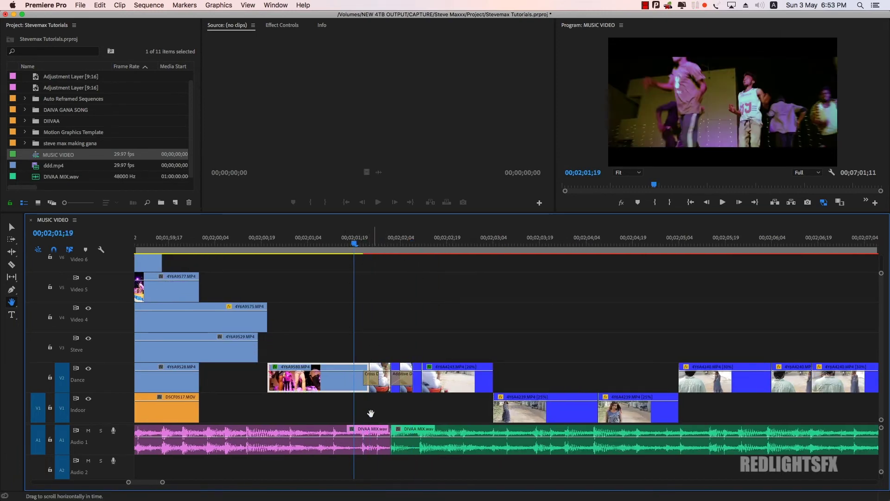
{"action": "key", "text": "space"}
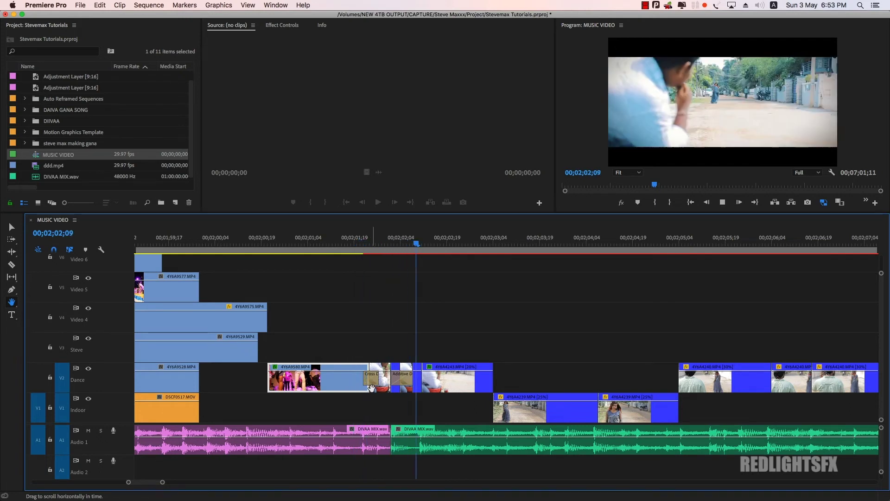
{"action": "left_click", "coordinate": [356, 245]}
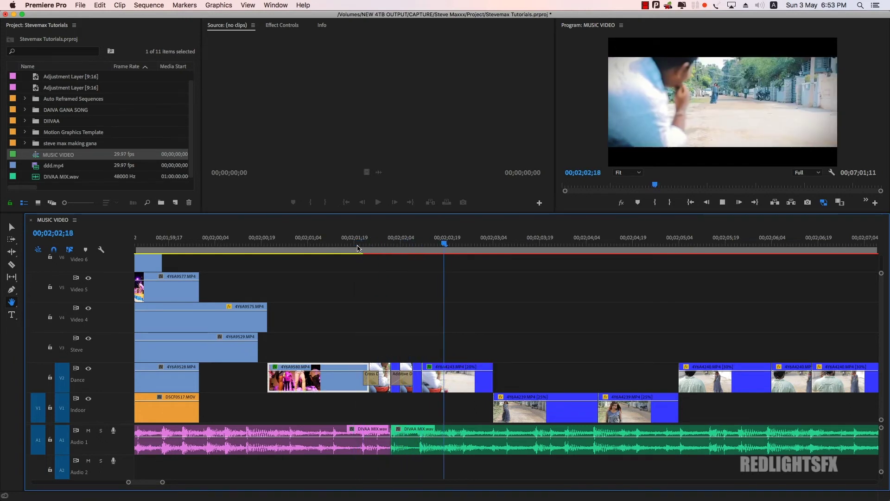
{"action": "key", "text": "space"}
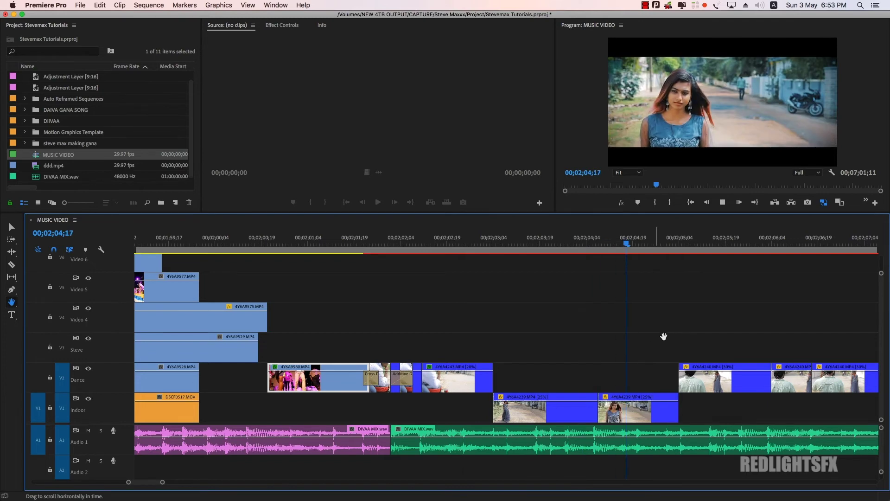
Select the 4Y6A4239.MP4 clip on V1 and the Additive Dissolve transition on V2
{"action": "key", "text": "v"}
{"action": "left_click", "coordinate": [638, 408]}
{"action": "left_click", "coordinate": [404, 384]}
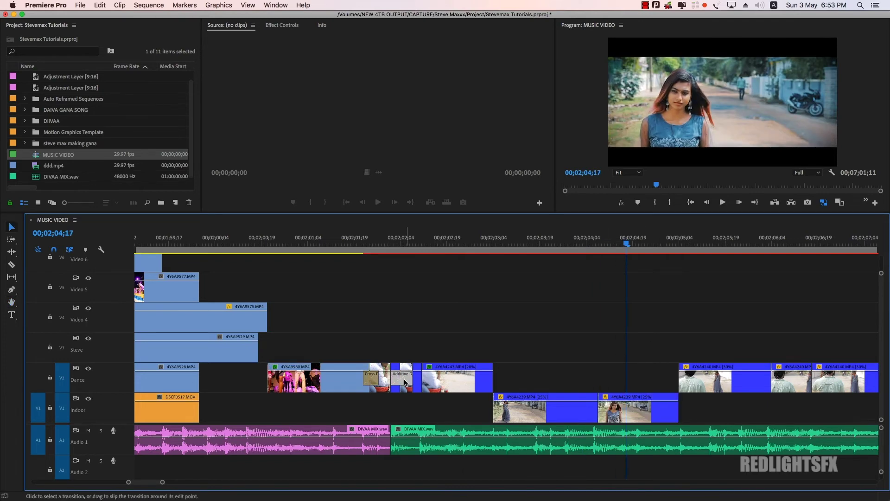
Shuttle through the edit with J/K/L to 00;02;14;13, then play on to 00;02;19;27
{"action": "key", "text": "h"}
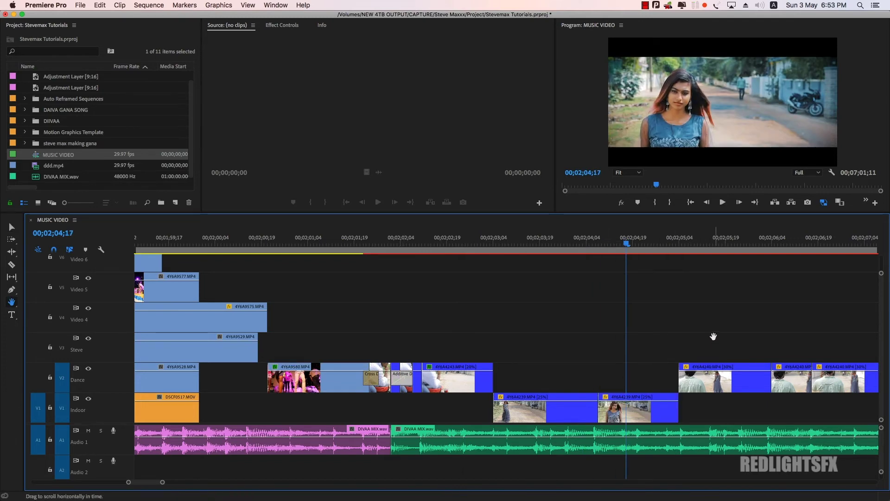
{"action": "left_click_drag", "start_coordinate": [713, 337], "coordinate": [423, 300]}
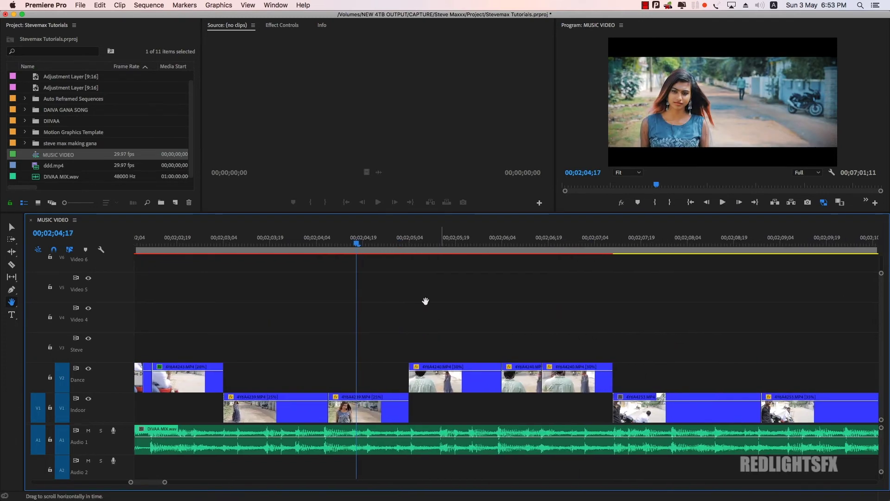
{"action": "key", "text": "l"}
{"action": "key", "text": "l"}
{"action": "key", "text": "l"}
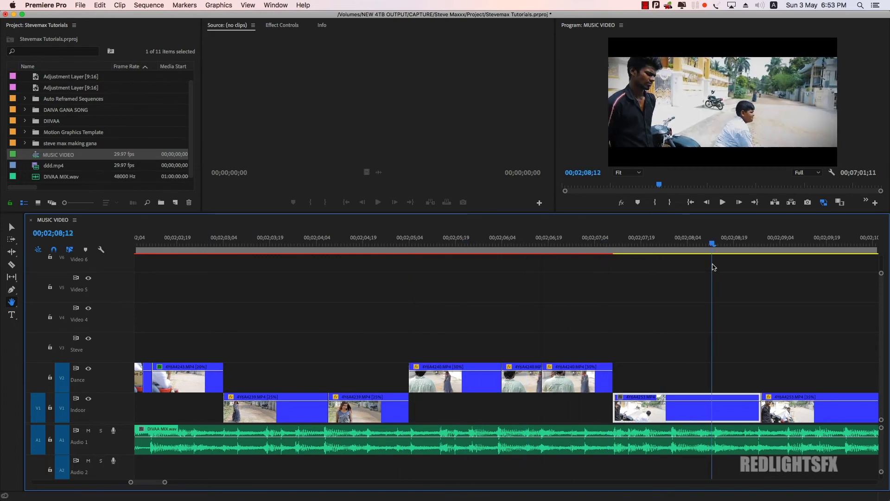
{"action": "key", "text": "minus"}
{"action": "key", "text": "minus"}
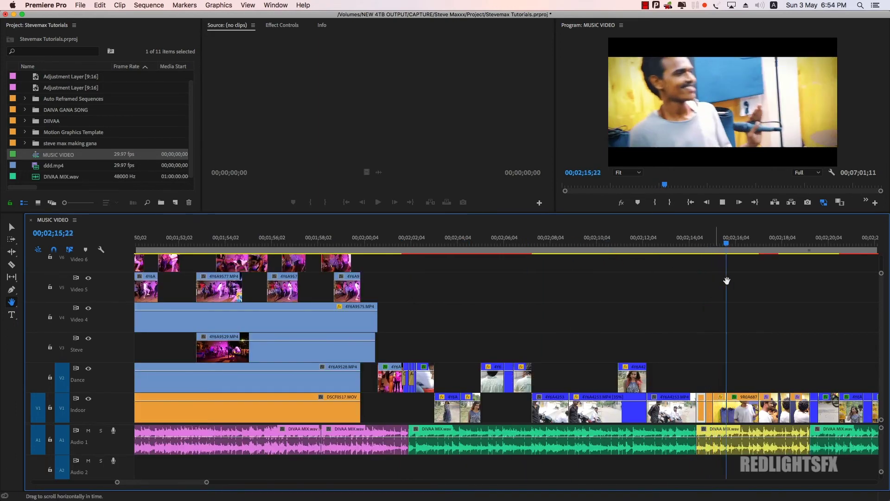
{"action": "key", "text": "j"}
{"action": "key", "text": "j"}
{"action": "key", "text": "k"}
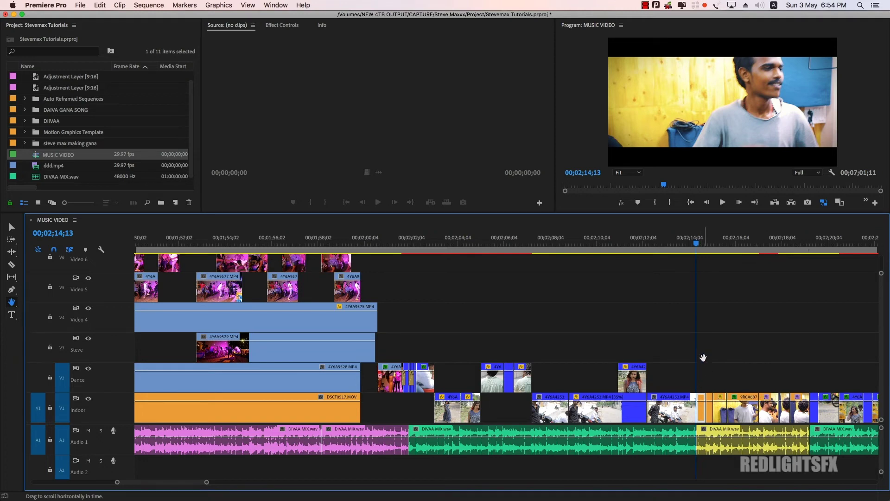
{"action": "left_click_drag", "start_coordinate": [686, 366], "coordinate": [604, 394]}
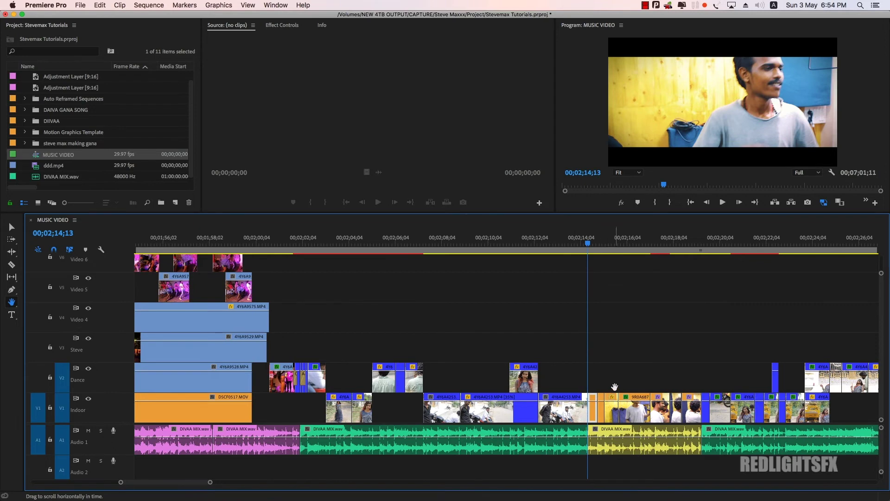
{"action": "key", "text": "space"}
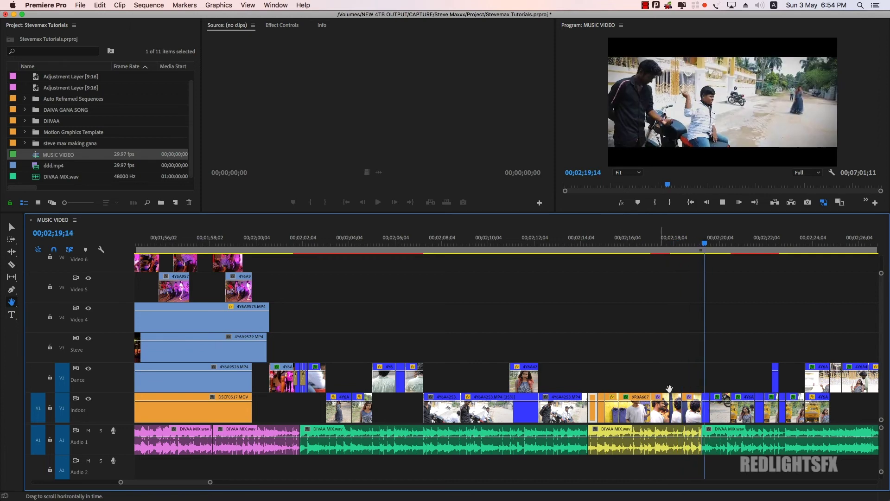
{"action": "key", "text": "space"}
Zoom out to the whole sequence and fit all tracks from V12 to A4 at minimum height
{"action": "key", "text": "backslash"}
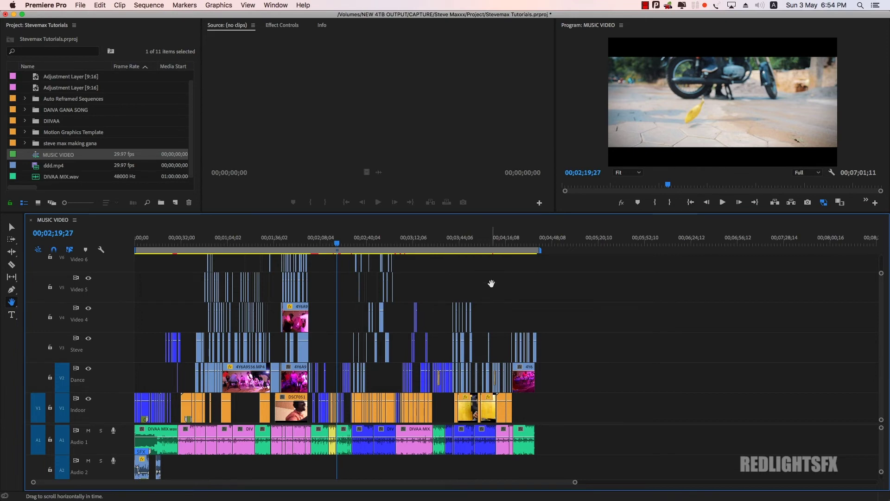
{"action": "key", "text": "shift+minus"}
{"action": "key", "text": "equal"}
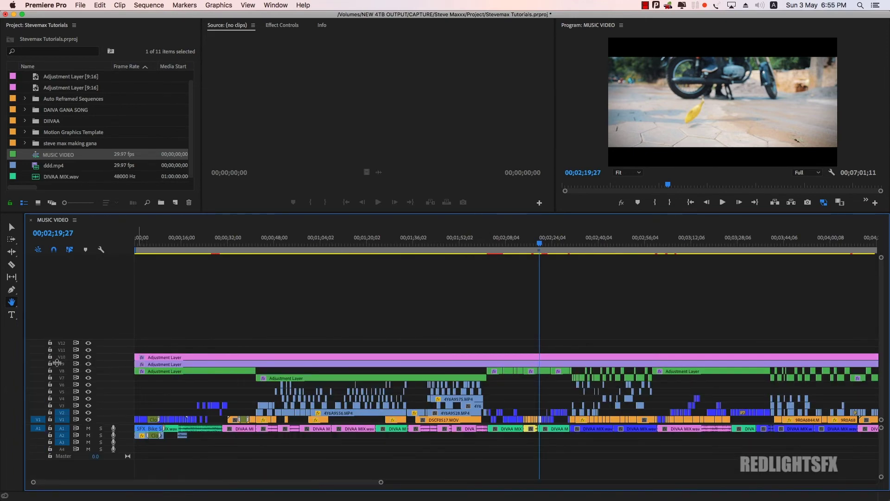
Toggle the V10, V9 and V8 adjustment layer track outputs off and back on to compare
{"action": "left_click", "coordinate": [89, 357]}
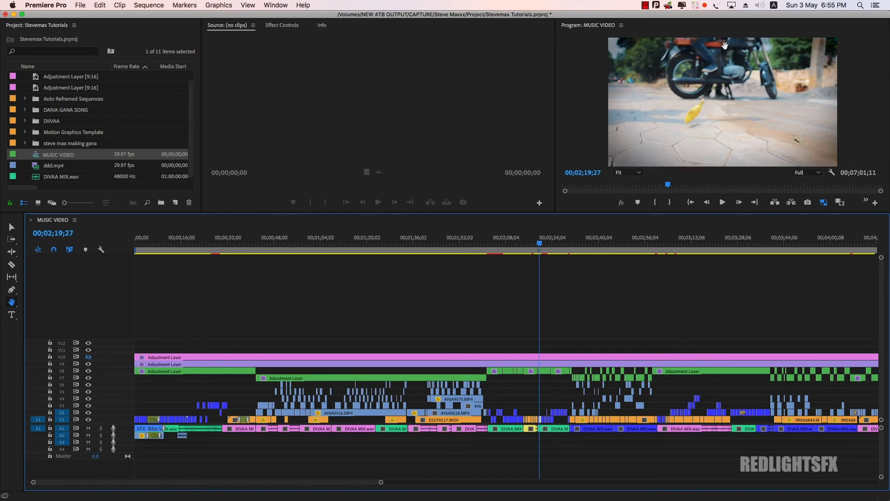
{"action": "left_click", "coordinate": [88, 364]}
{"action": "left_click", "coordinate": [88, 364]}
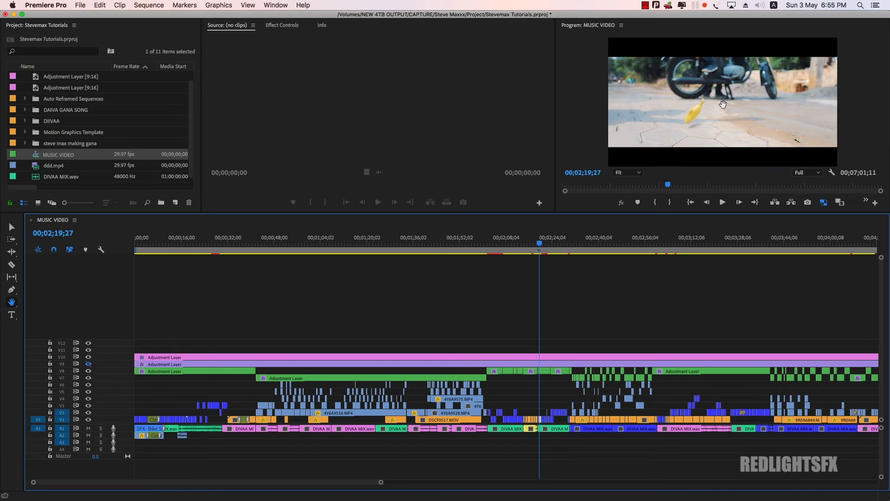
{"action": "left_click", "coordinate": [88, 365]}
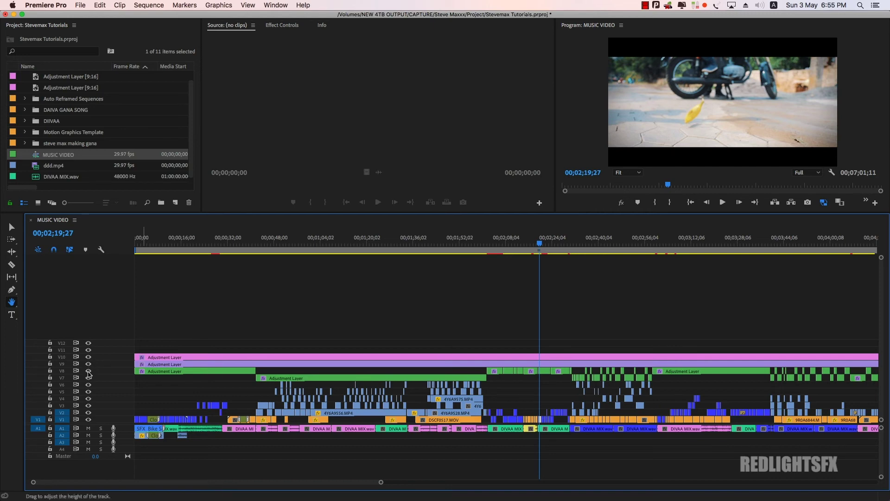
{"action": "left_click", "coordinate": [89, 371]}
{"action": "key", "text": "minus"}
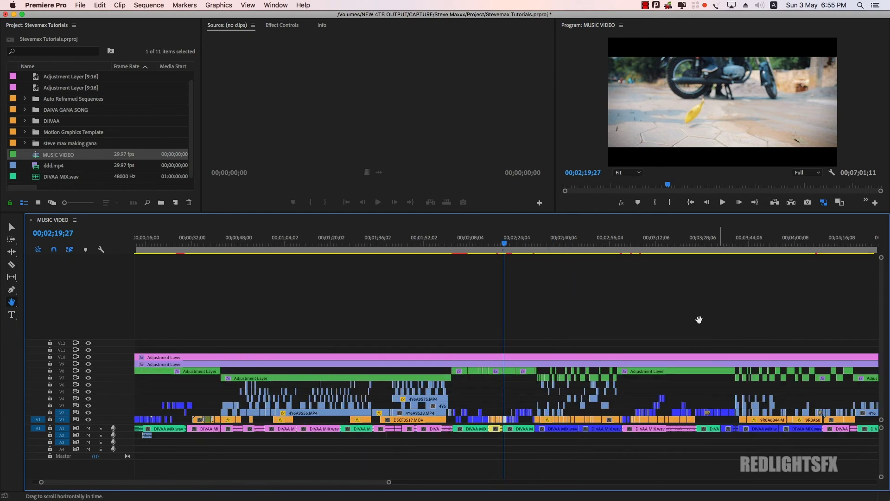
Zoom in closely on the dance-to-indoor cut and park the playhead at 00;02;01;16
{"action": "key", "text": "equal"}
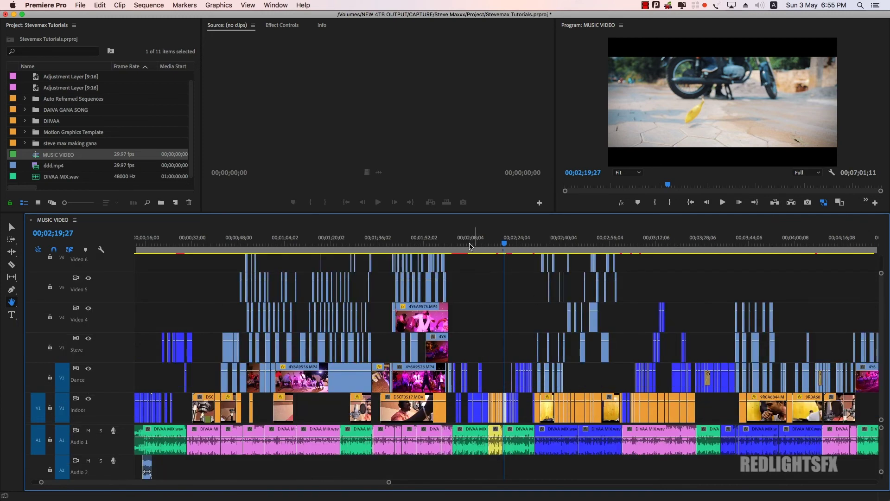
{"action": "left_click_drag", "start_coordinate": [466, 244], "coordinate": [457, 245]}
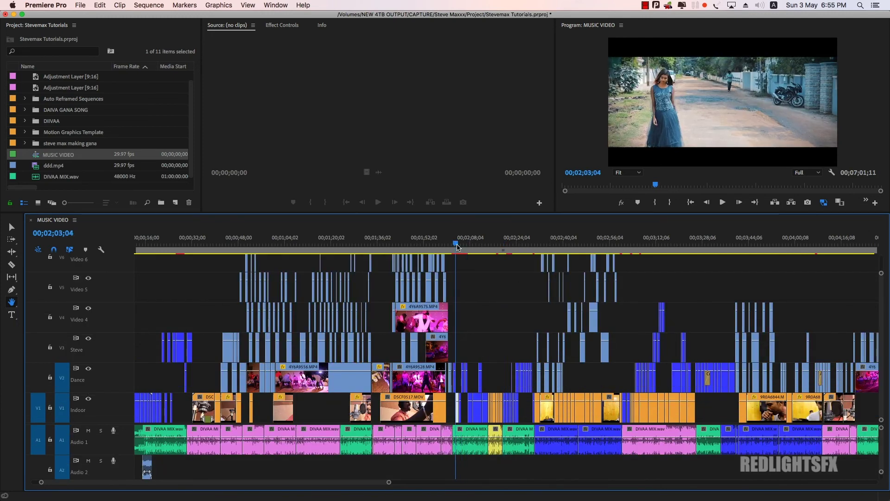
{"action": "key", "text": "equal"}
{"action": "key", "text": "equal"}
{"action": "key", "text": "equal"}
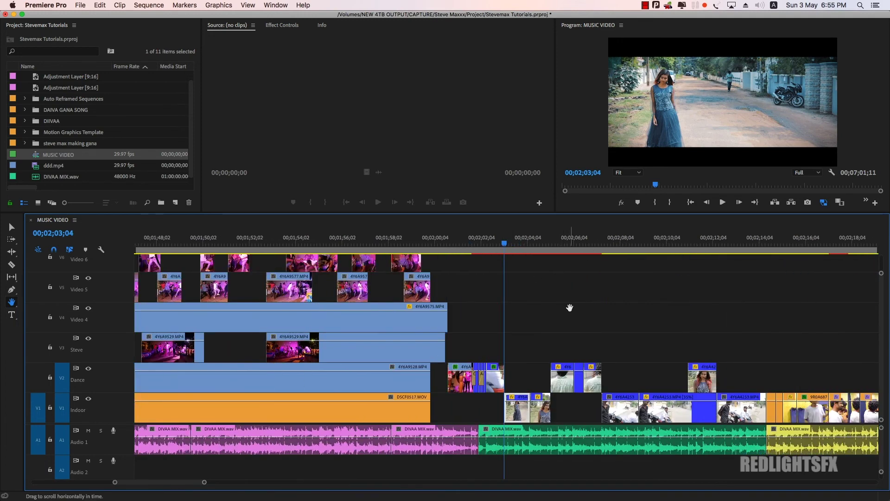
{"action": "left_click", "coordinate": [476, 245]}
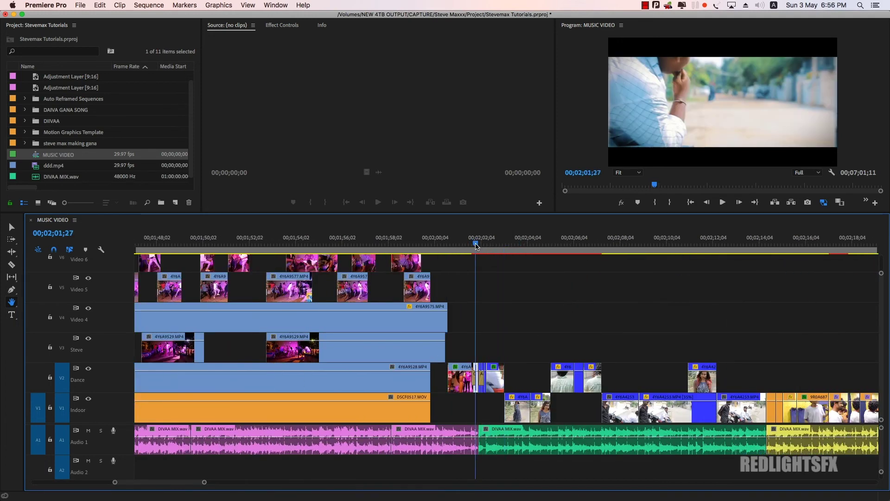
{"action": "key", "text": "equal"}
{"action": "key", "text": "equal"}
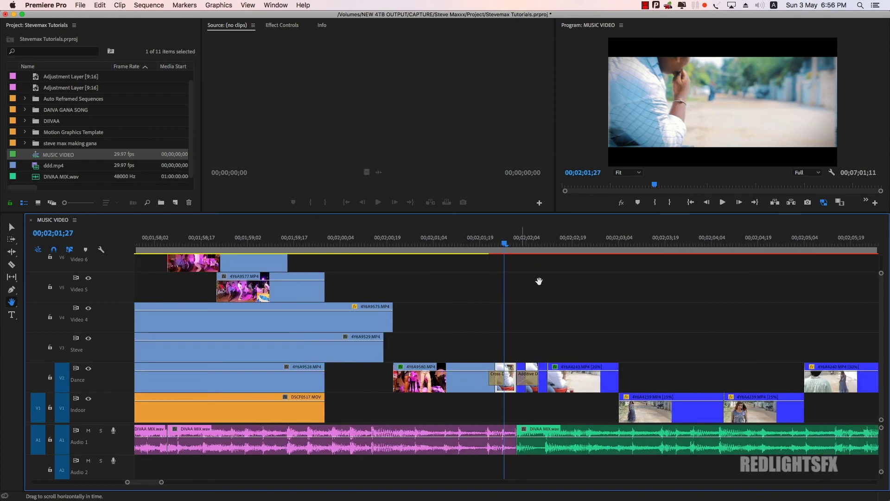
{"action": "left_click_drag", "start_coordinate": [499, 244], "coordinate": [476, 244]}
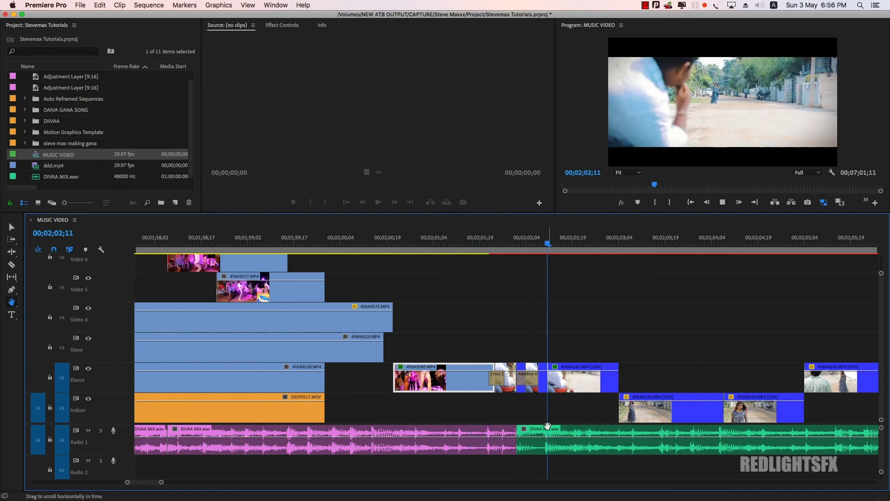
Replay the cut around 00;02;02 several times, ending at 00;02;04;07
{"action": "key", "text": "space"}
{"action": "left_click", "coordinate": [518, 247]}
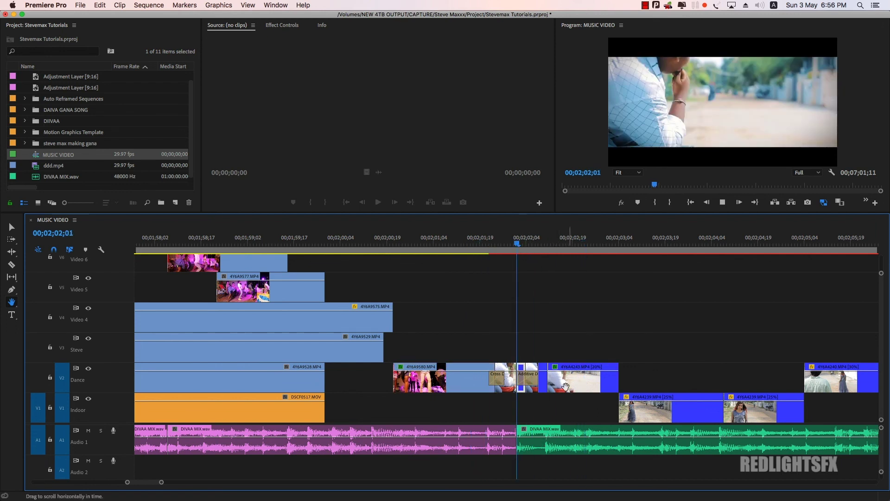
{"action": "key", "text": "space"}
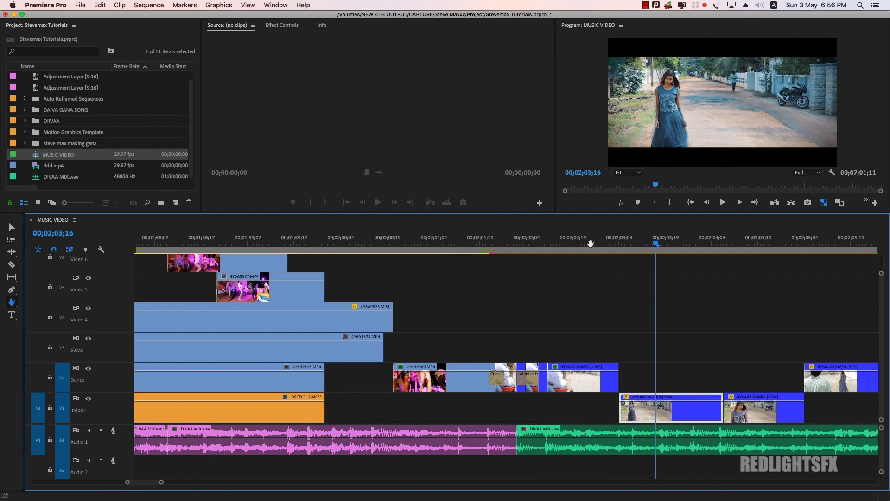
{"action": "left_click", "coordinate": [590, 246]}
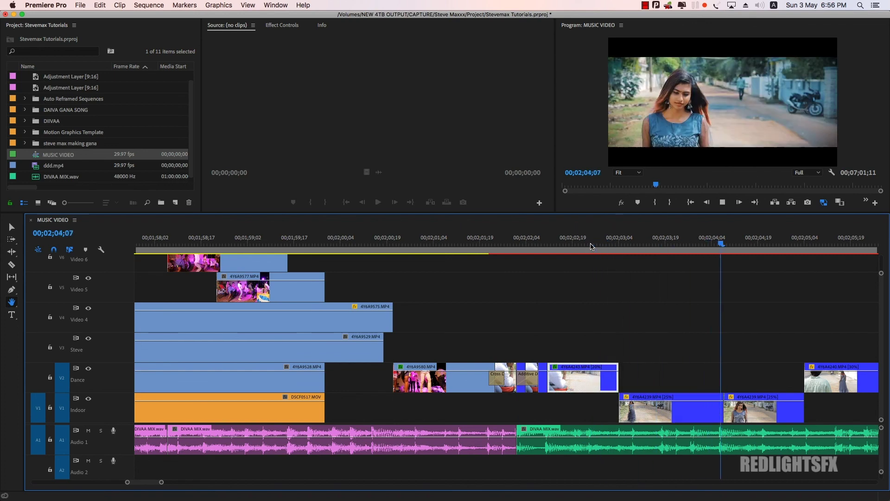
Save the project with Cmd+S and zoom the timeline out to the full sequence
{"action": "key", "text": "super+s"}
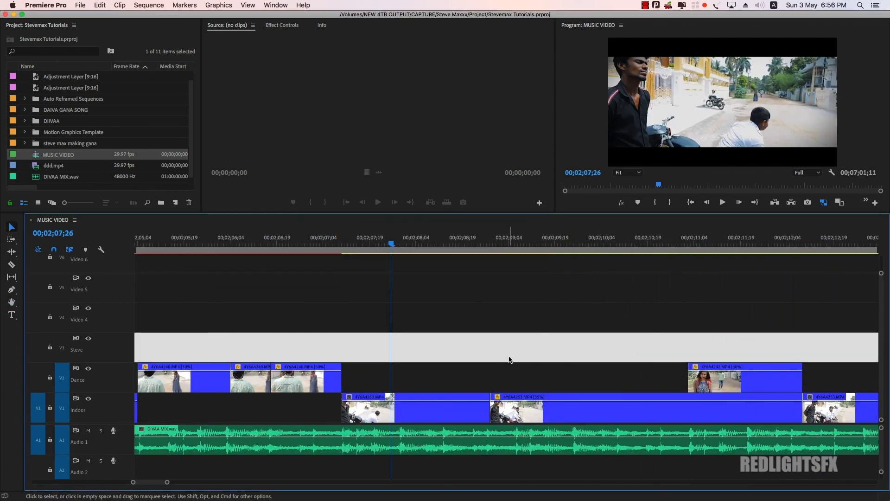
{"action": "key", "text": "minus"}
{"action": "key", "text": "minus"}
{"action": "key", "text": "minus"}
{"action": "key", "text": "minus"}
{"action": "key", "text": "minus"}
{"action": "key", "text": "v"}
{"action": "key", "text": "minus"}
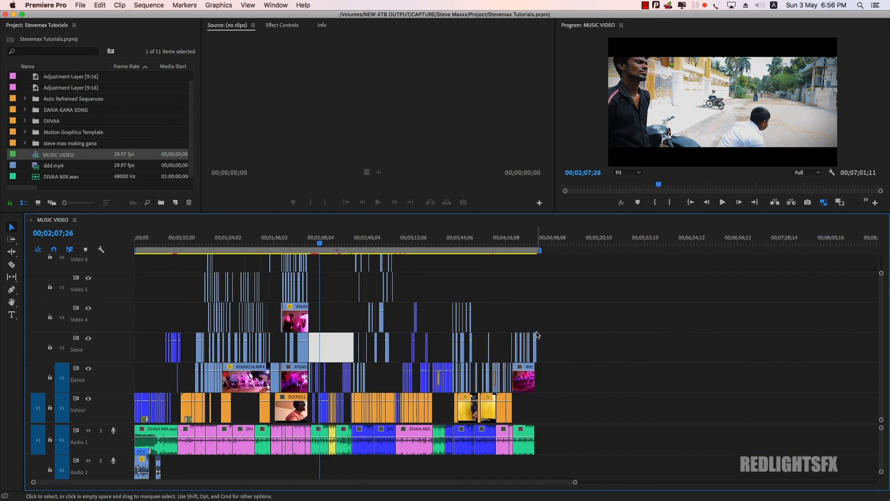
{"action": "key", "text": "equal"}
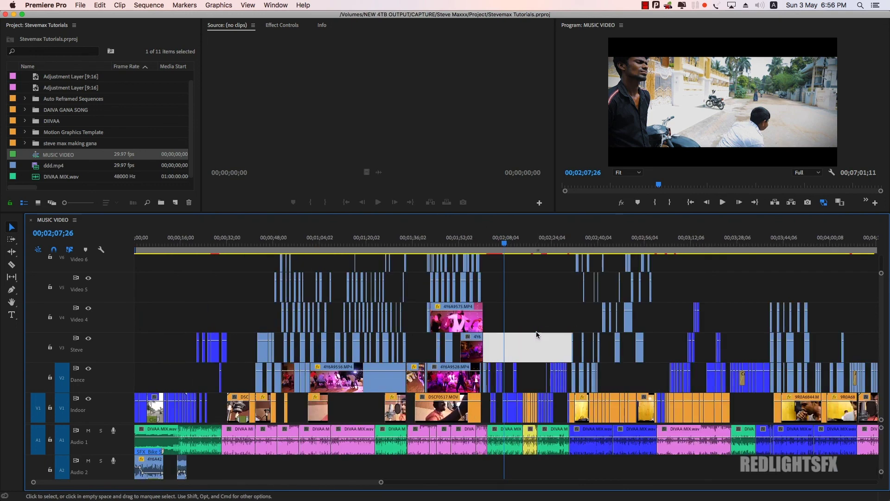